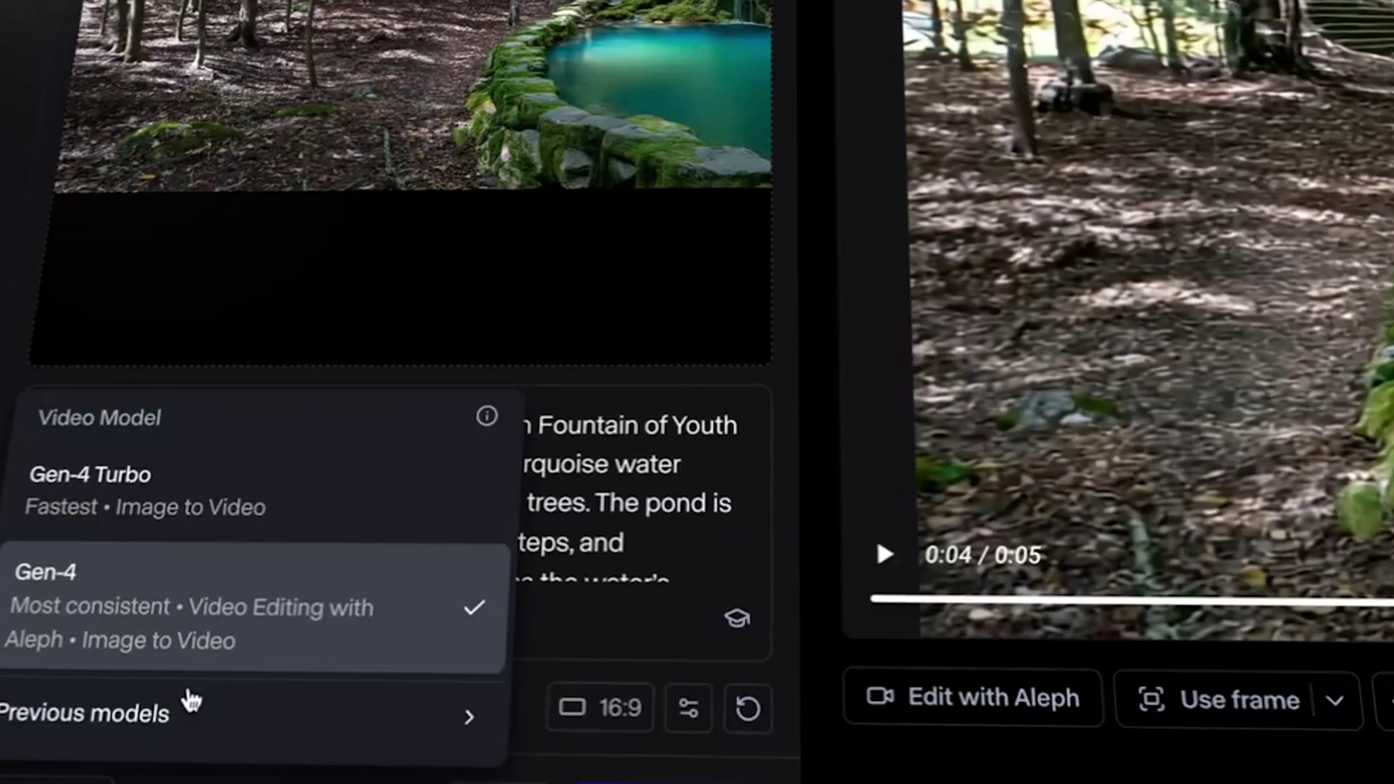
- Start from an empty untitled After Effects project beside the Woods-VFX Finder windows
{"action": "left_click", "coordinate": [181, 700]}
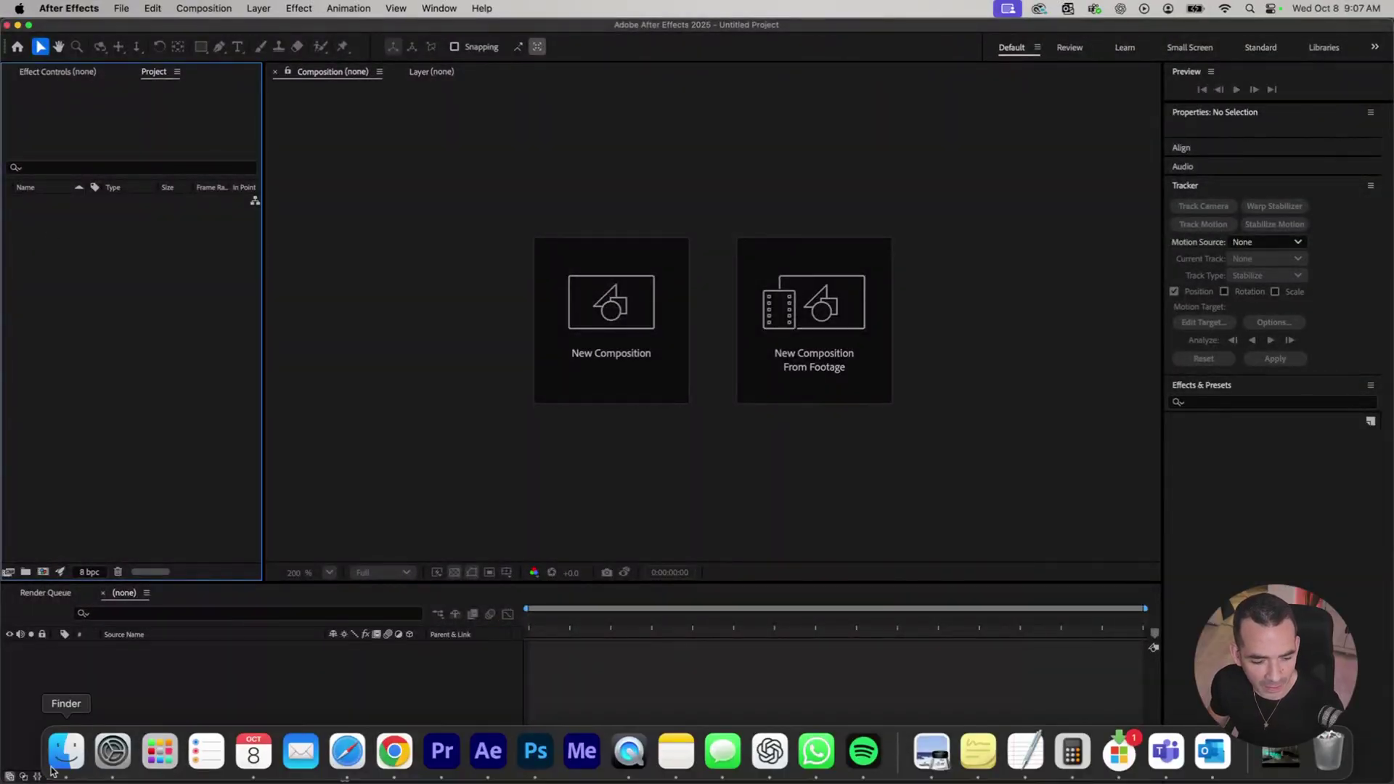
{"action": "left_click", "coordinate": [66, 764]}
- Import raw-footage.mp4 from Woods-VFX into the Project panel as a raw-footage comp
{"action": "scroll", "coordinate": [709, 351], "scroll_direction": "down", "scroll_amount": 1}
{"action": "scroll", "coordinate": [709, 350], "scroll_direction": "up", "scroll_amount": 1}
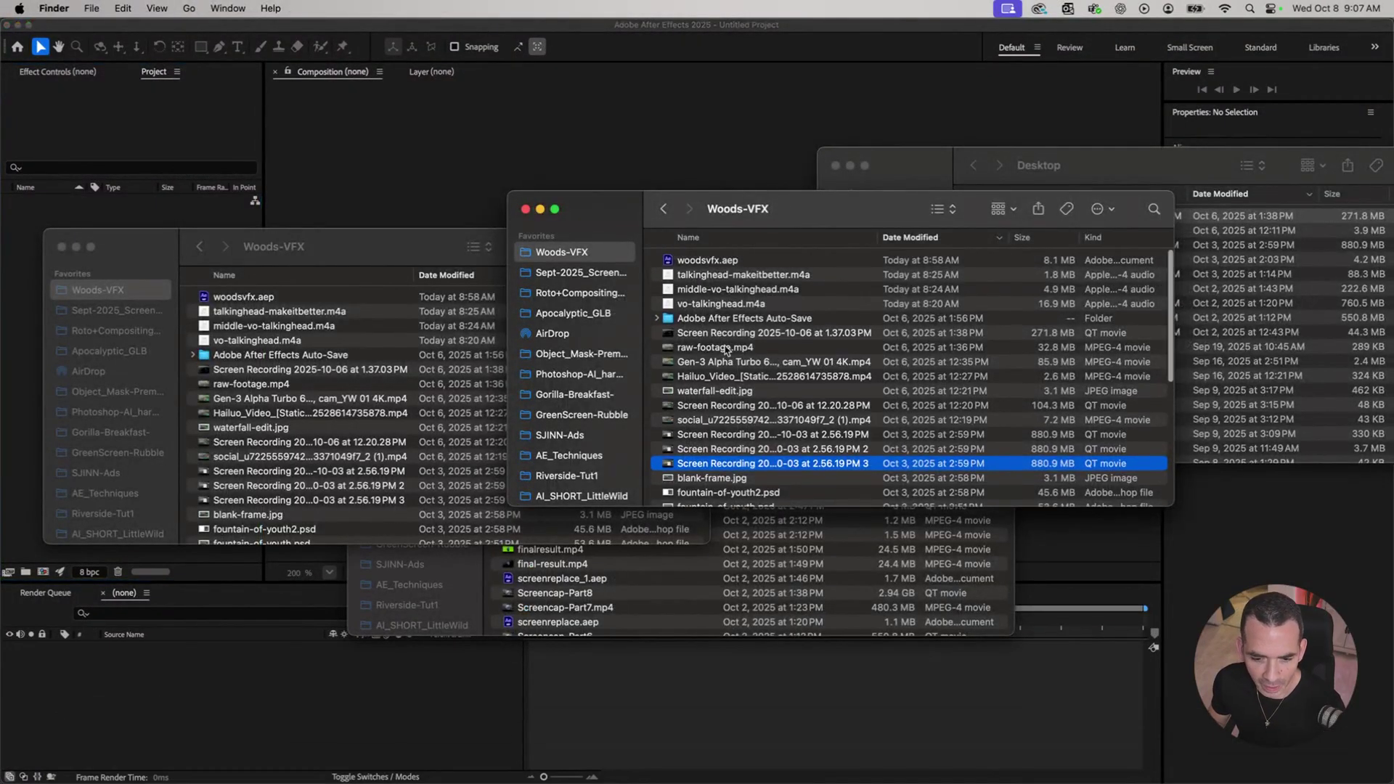
{"action": "left_click_drag", "start_coordinate": [61, 220], "coordinate": [69, 213]}
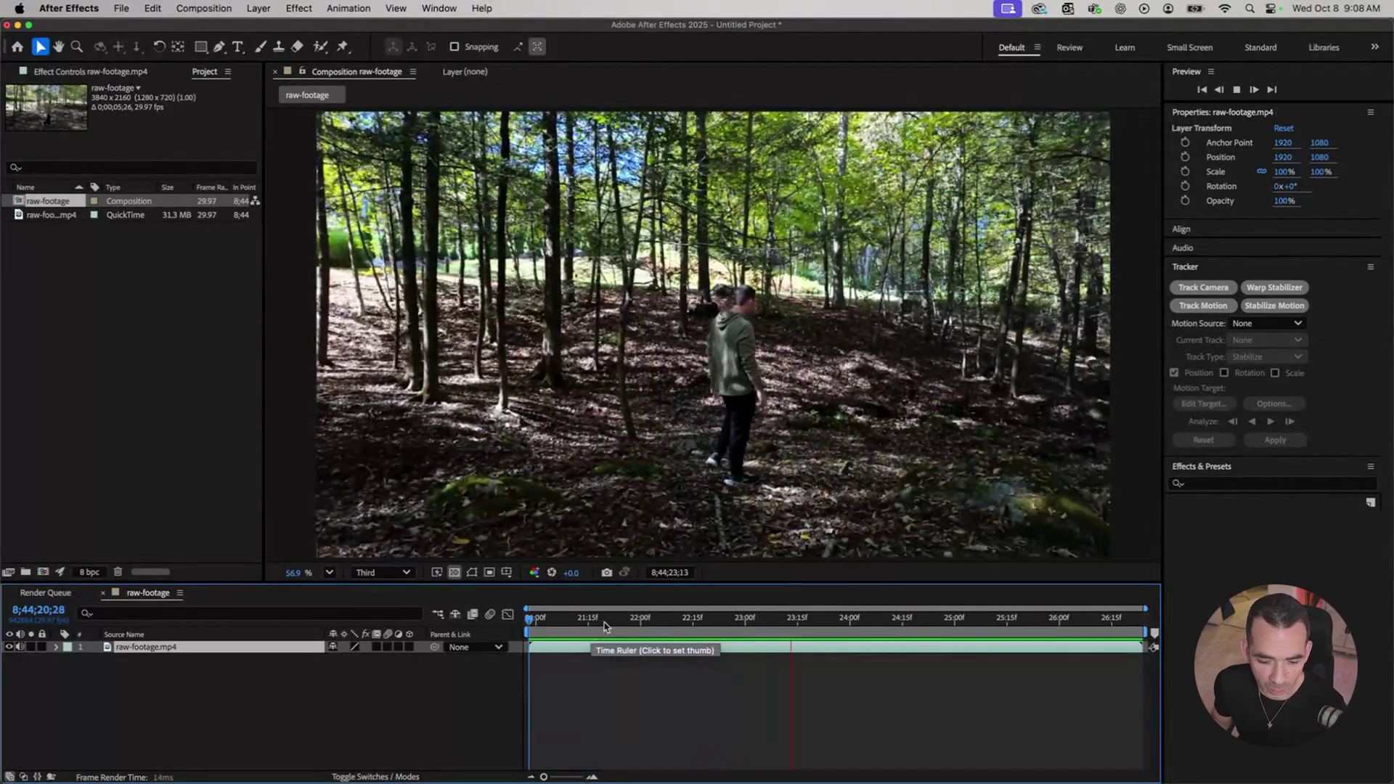
- Review the woods clip, then apply Mocha AE tracking to the raw-footage layer
{"action": "left_click", "coordinate": [647, 626]}
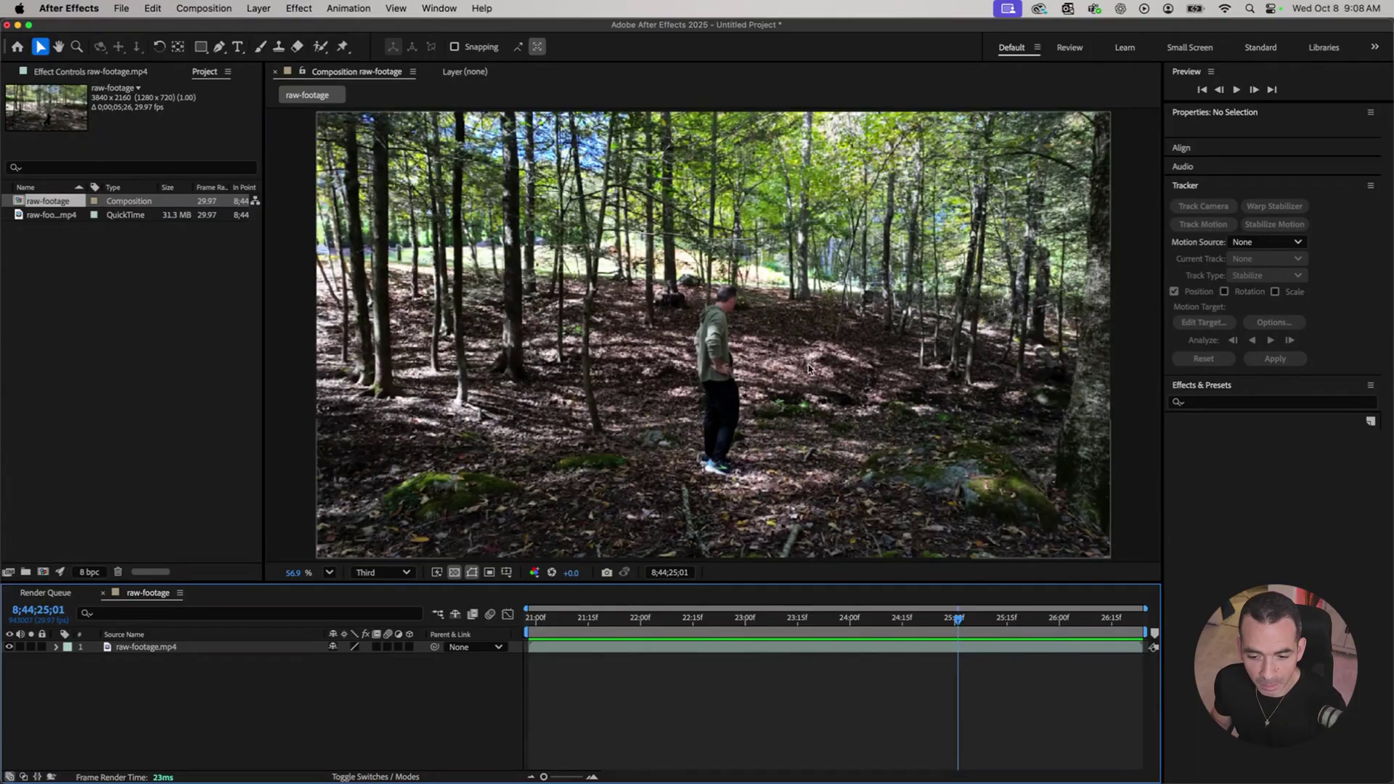
{"action": "left_click_drag", "start_coordinate": [574, 610], "coordinate": [528, 610]}
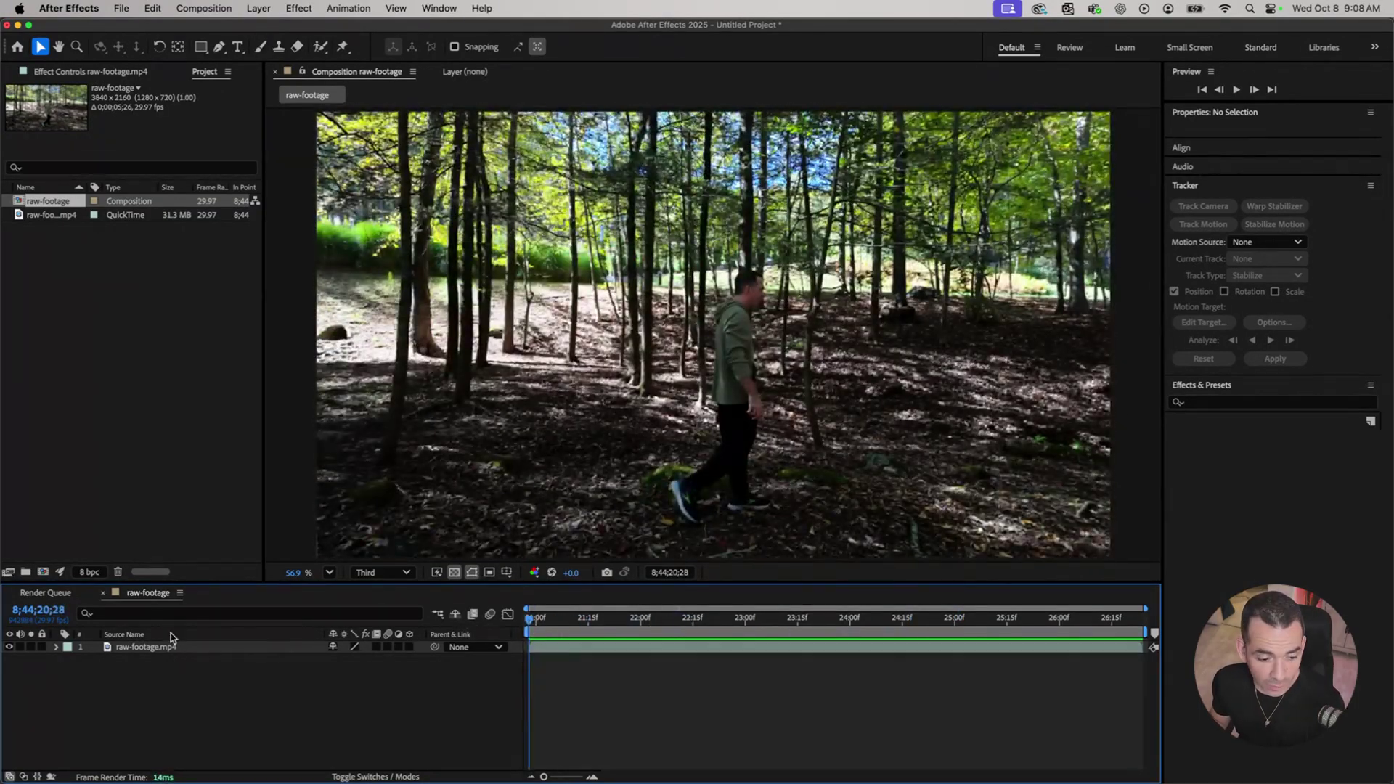
{"action": "left_click", "coordinate": [156, 651]}
{"action": "left_click", "coordinate": [330, 6]}
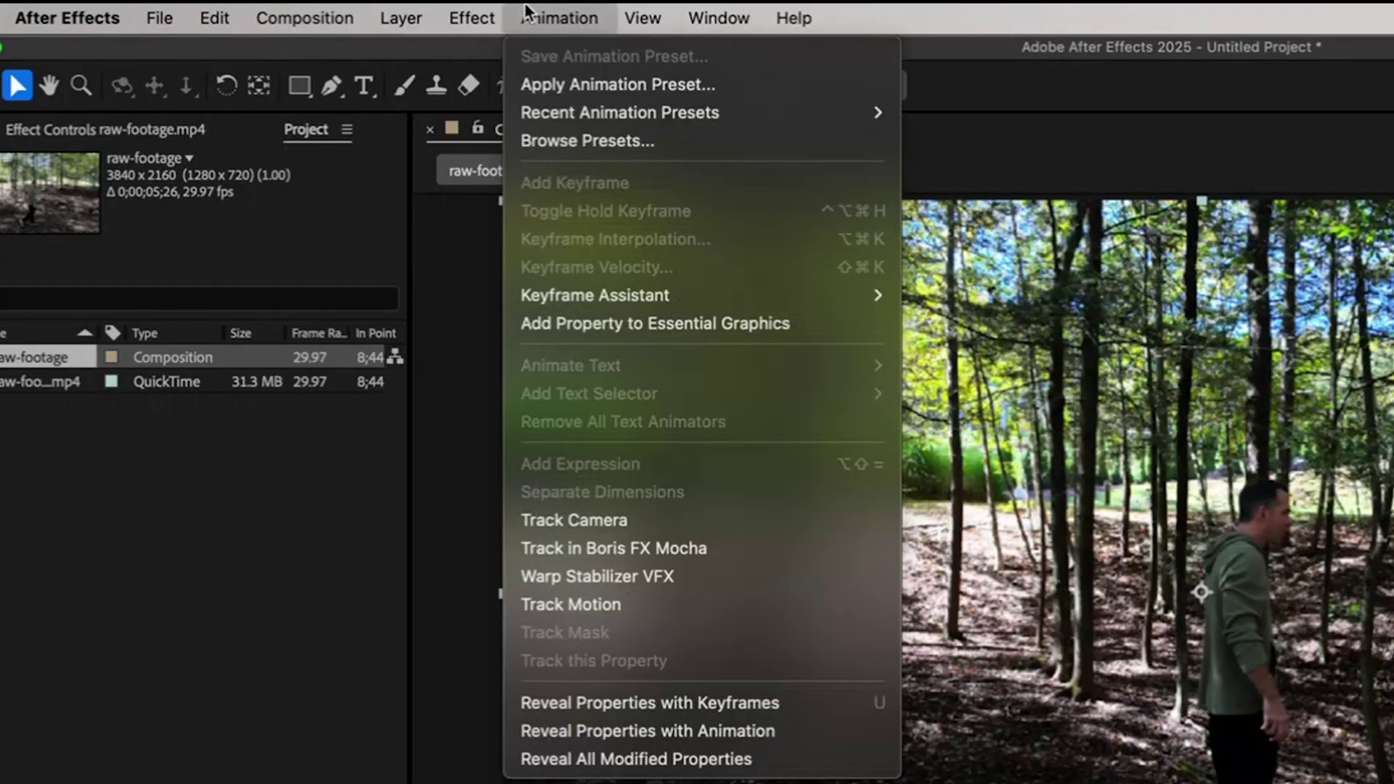
{"action": "left_click", "coordinate": [650, 545]}
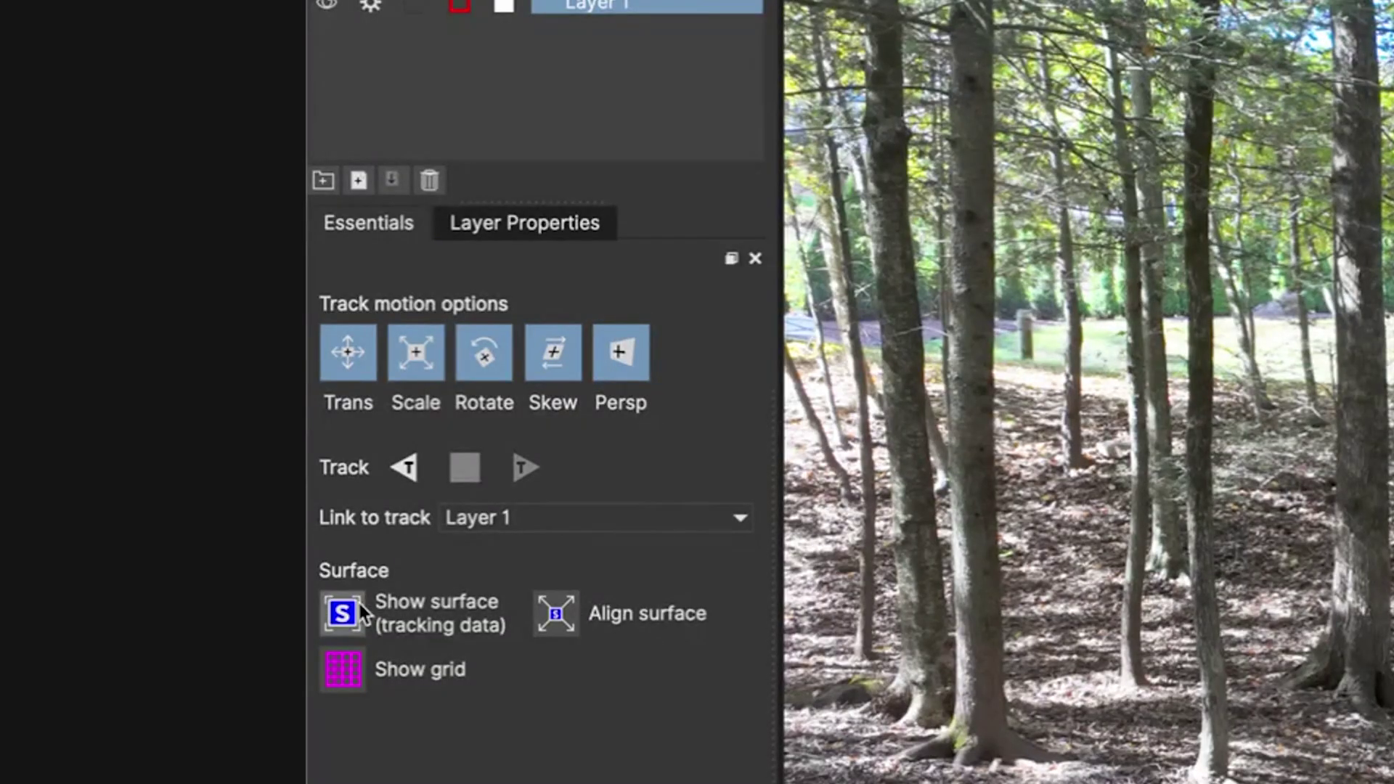
- Align Layer 1's surface to the frame and track it backward to the first frame
{"action": "left_click", "coordinate": [554, 613]}
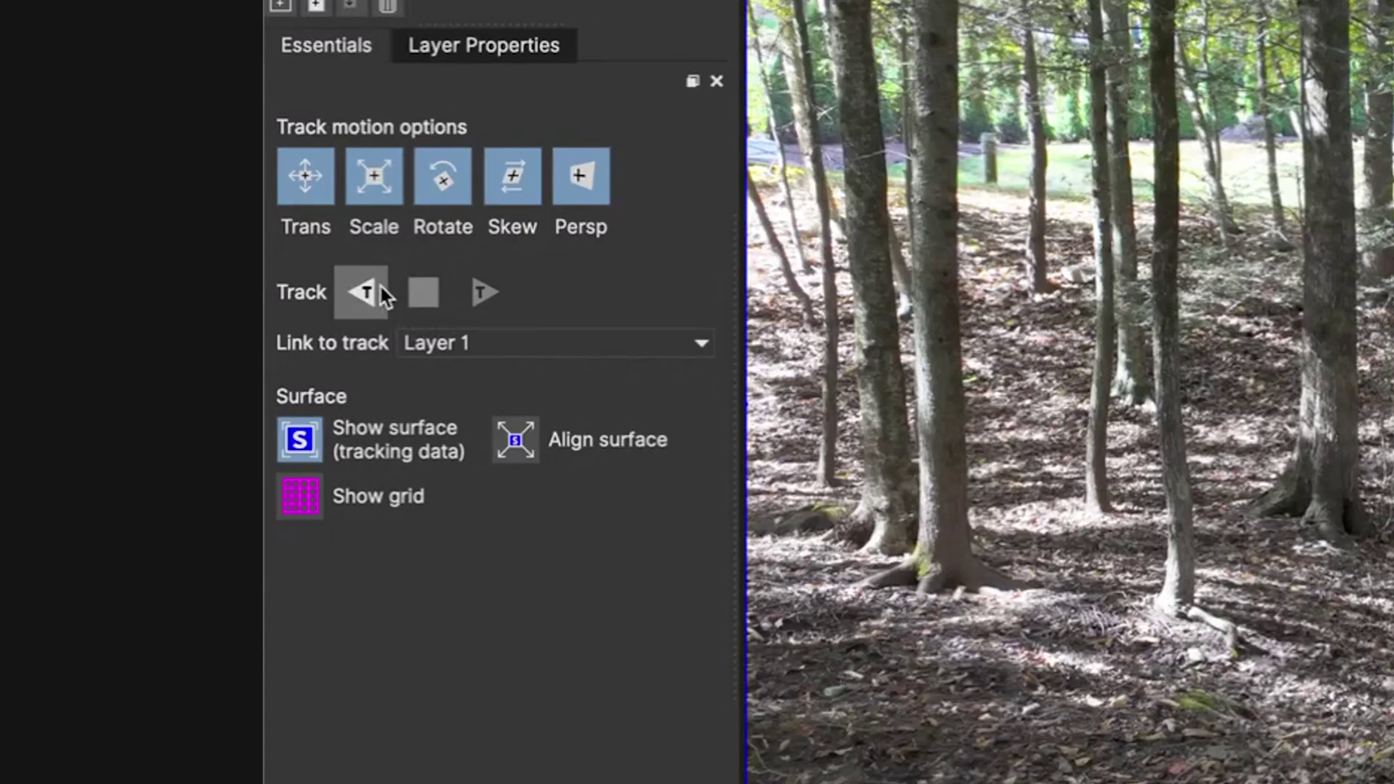
{"action": "left_click", "coordinate": [379, 288]}
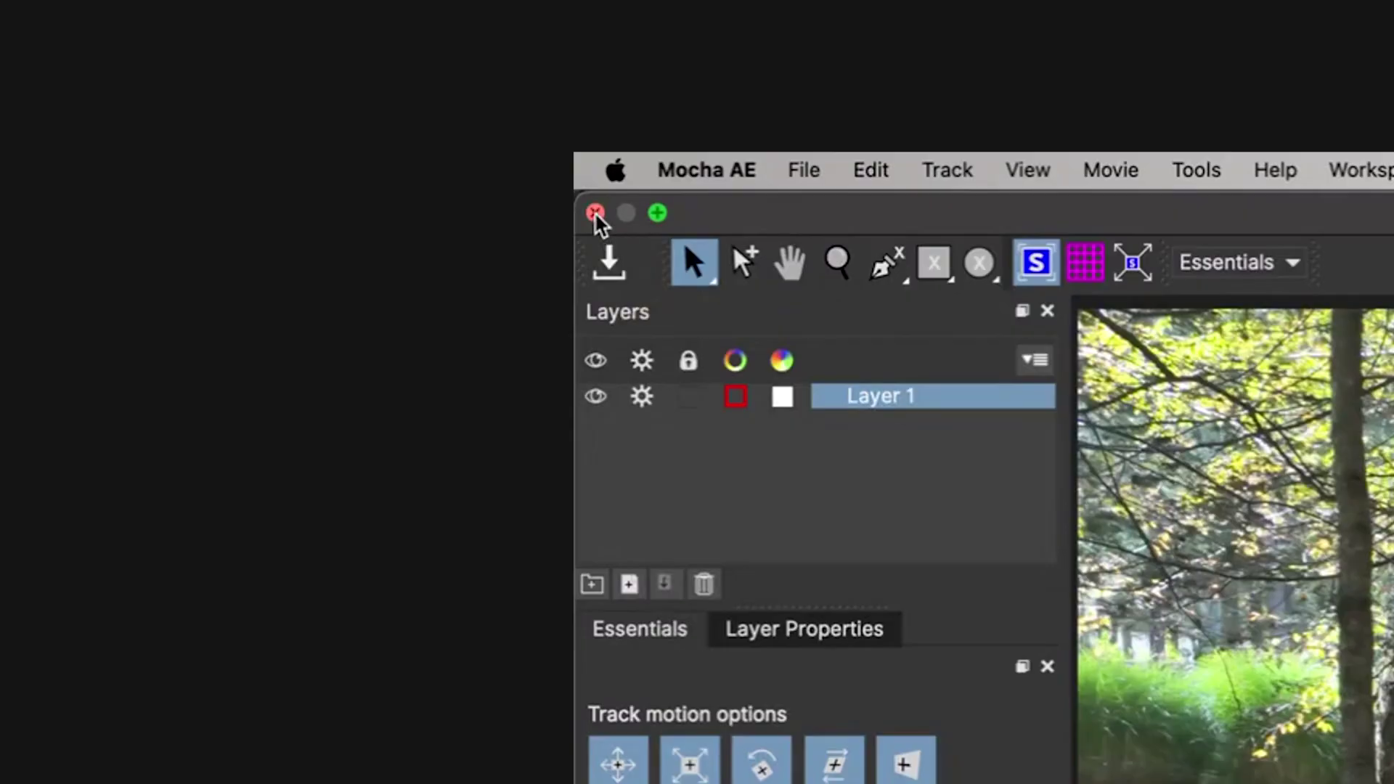
- Back in After Effects, create keyframed corner-pin track data in the Mocha AE effect
{"action": "left_click", "coordinate": [11, 28]}
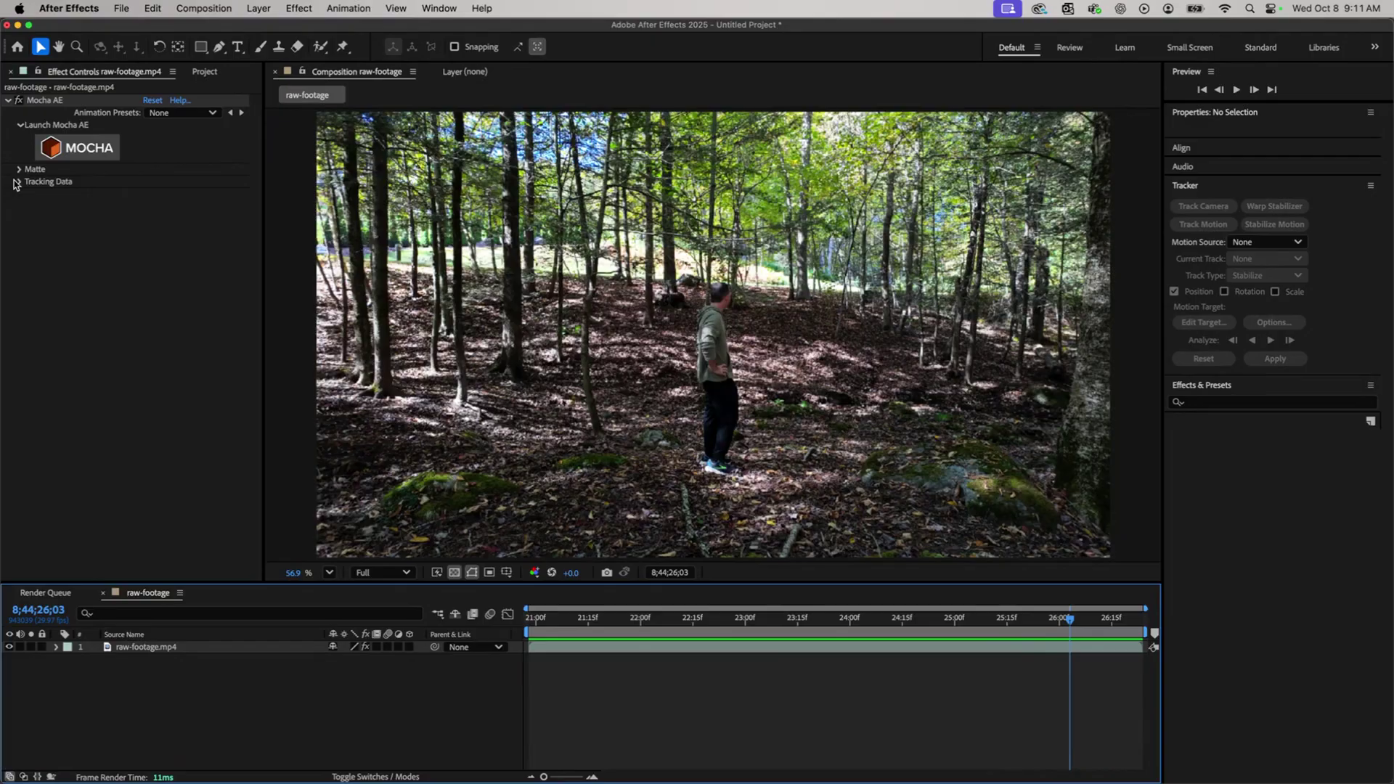
{"action": "left_click", "coordinate": [668, 541]}
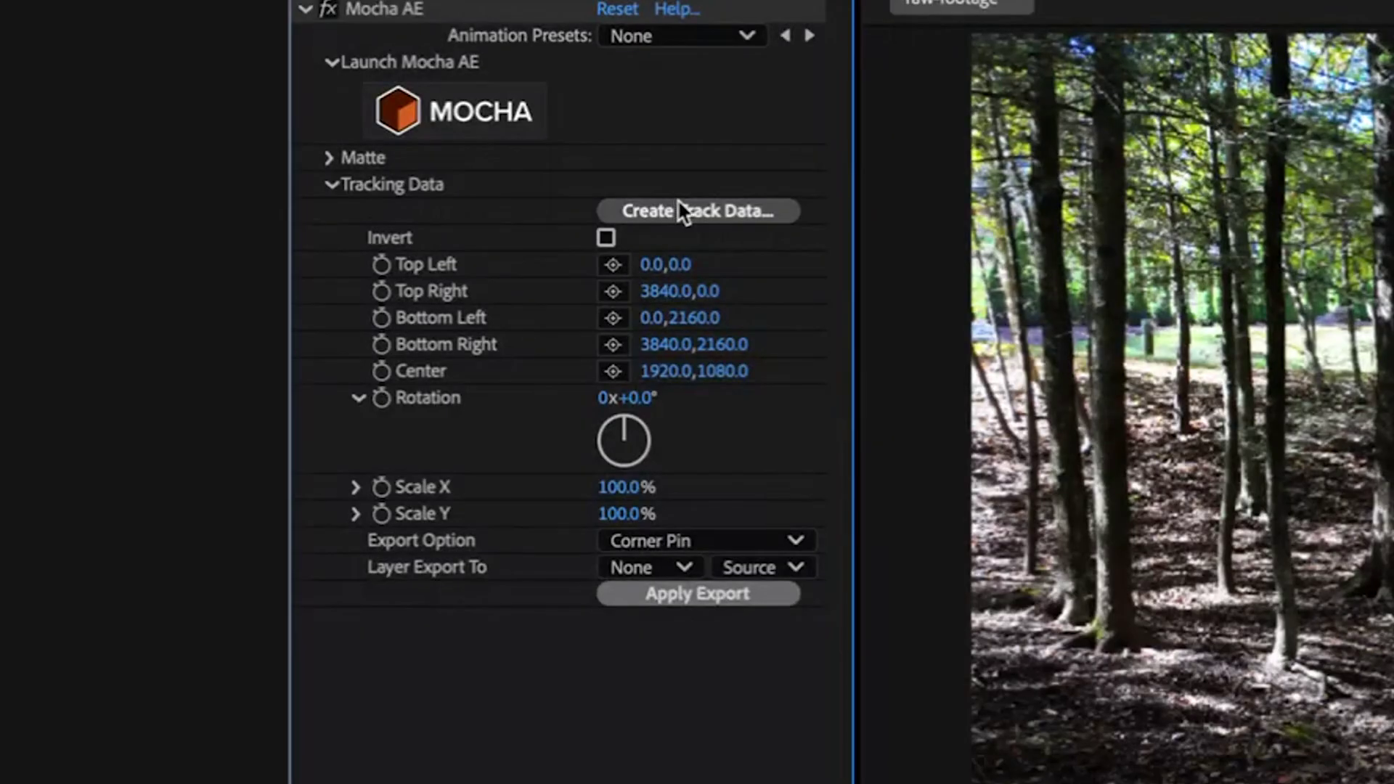
{"action": "left_click", "coordinate": [678, 203]}
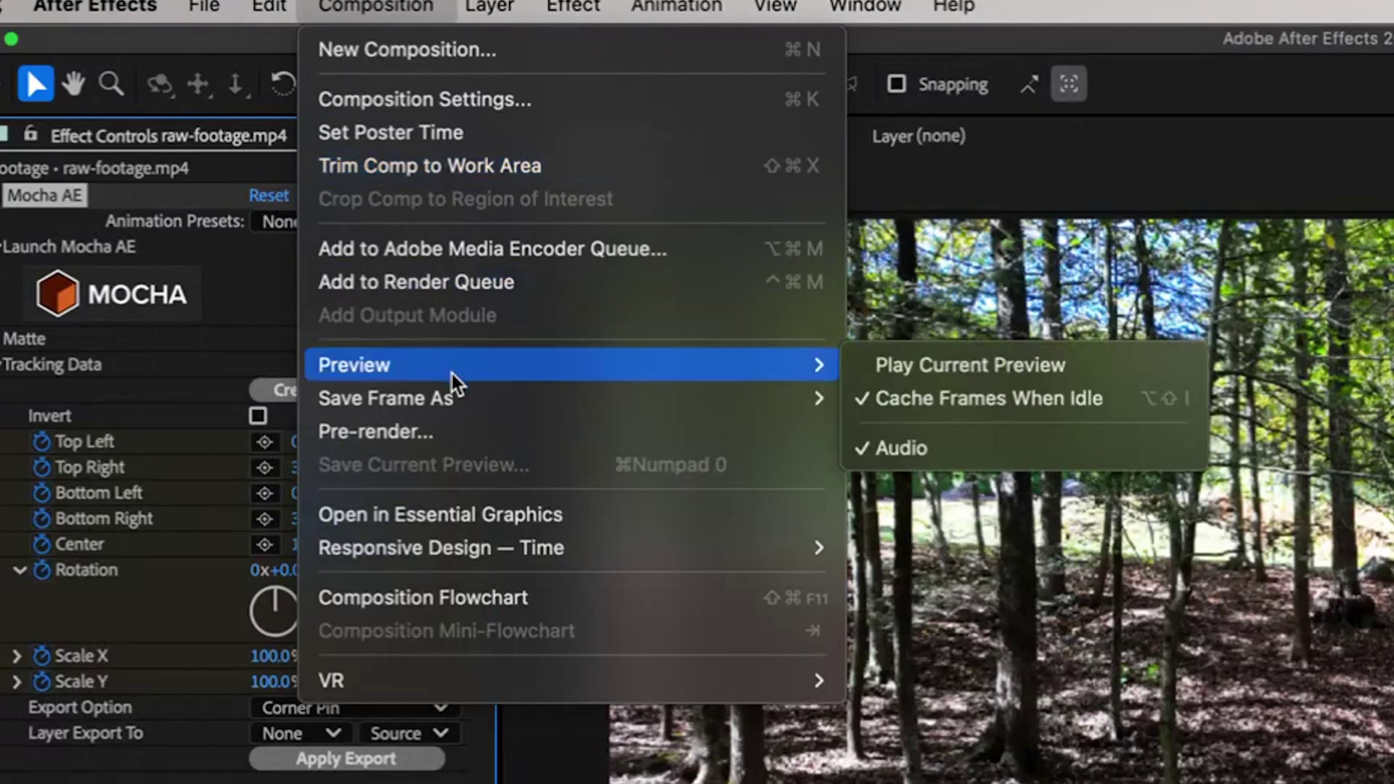
- Save and render the current frame as raw-footage (8;44;26;03).psd
{"action": "mouse_move", "coordinate": [240, 200]}
{"action": "left_click", "coordinate": [1000, 413]}
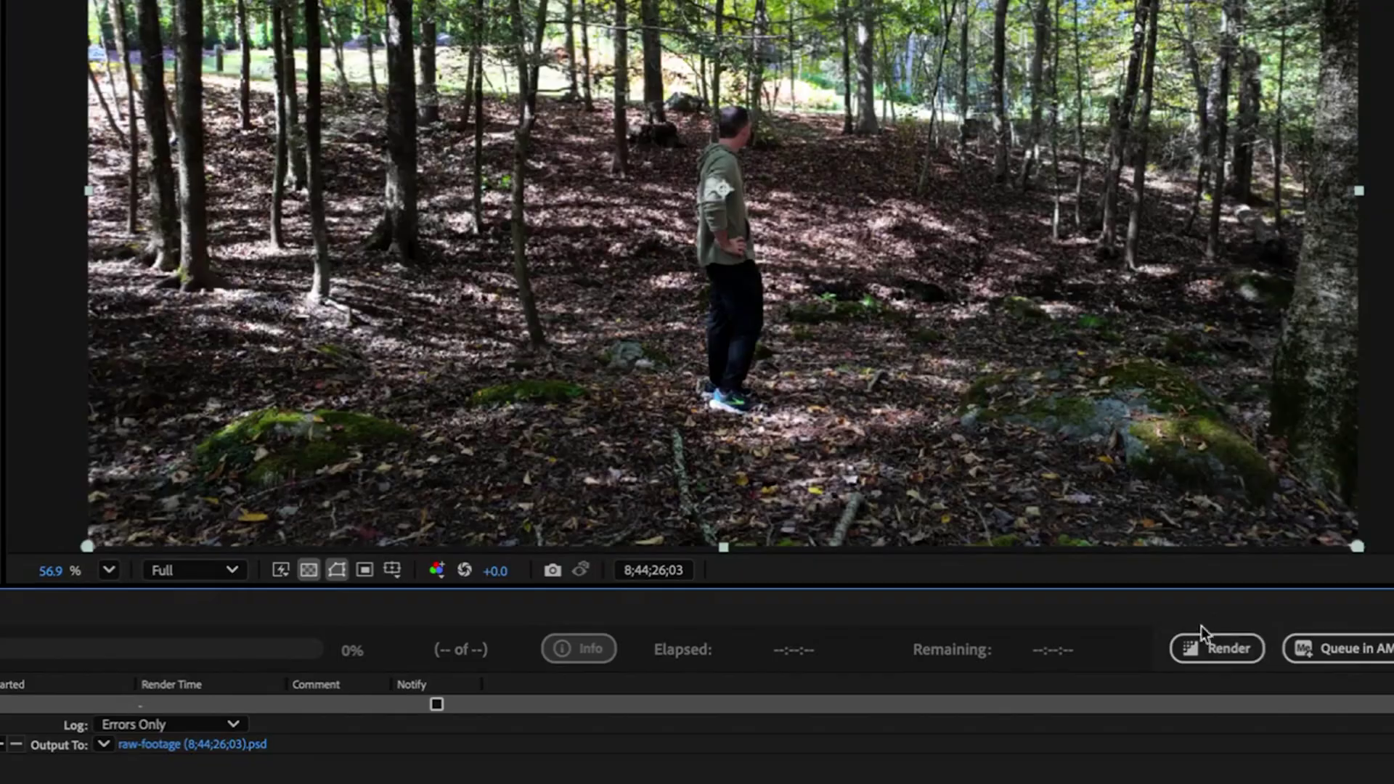
{"action": "left_click", "coordinate": [1210, 646]}
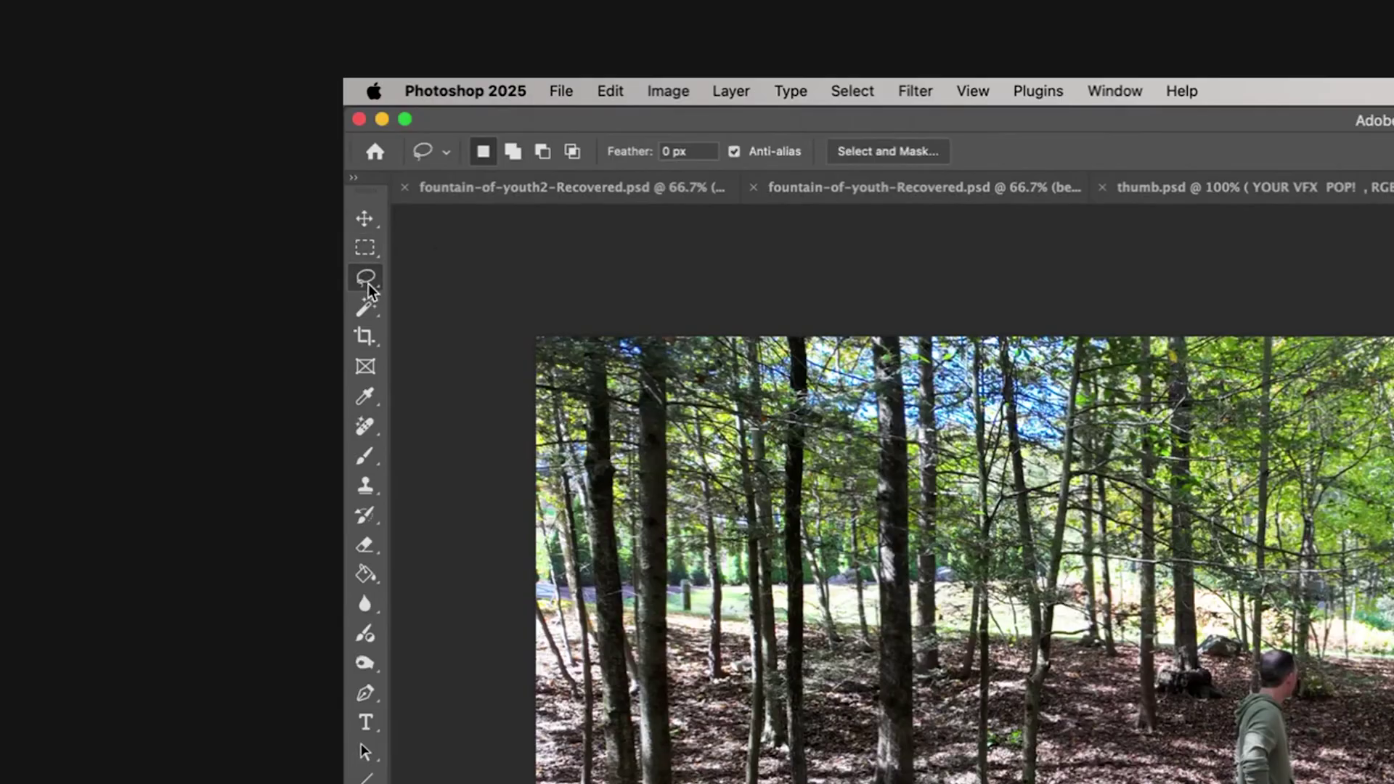
- Lasso the frame's right side and generate a mossy waterfall pond, choosing variation 2
{"action": "left_click", "coordinate": [15, 131]}
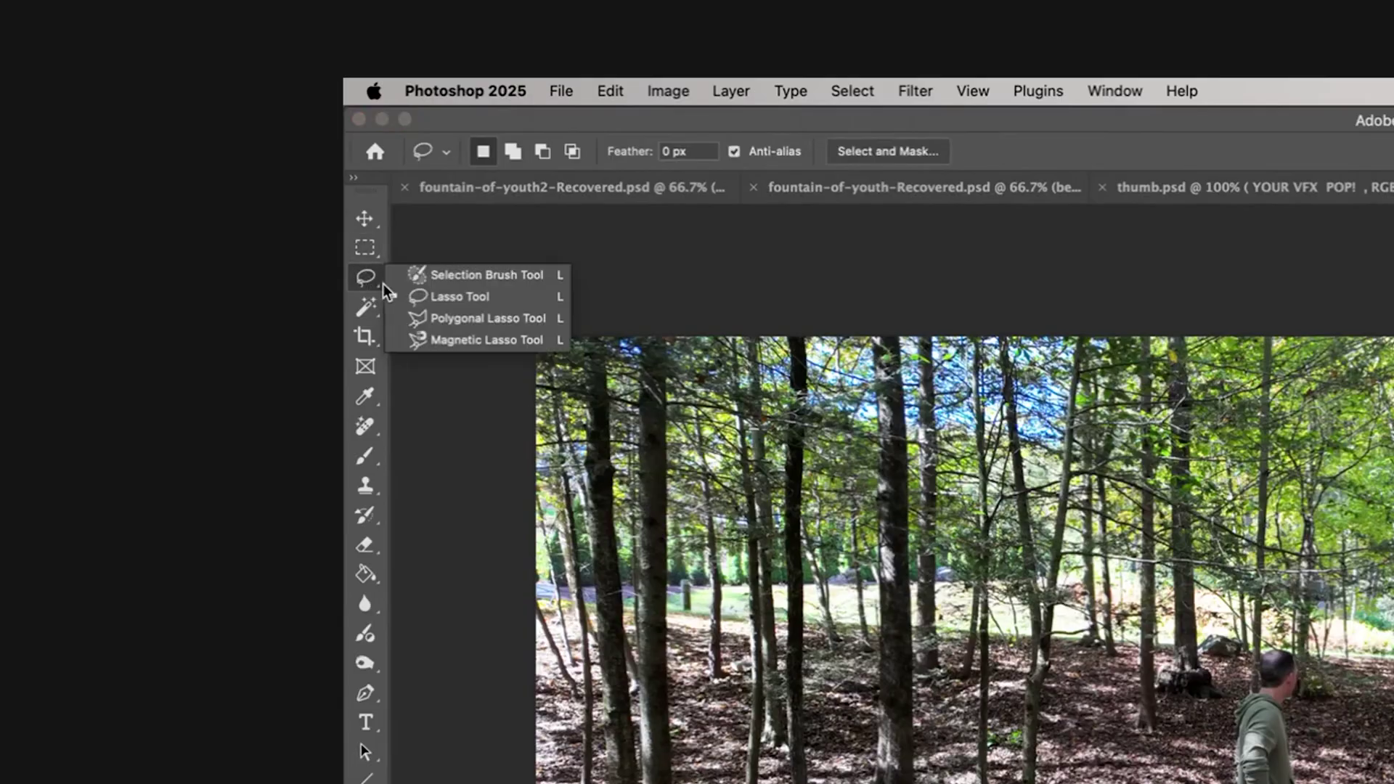
{"action": "left_click", "coordinate": [438, 298]}
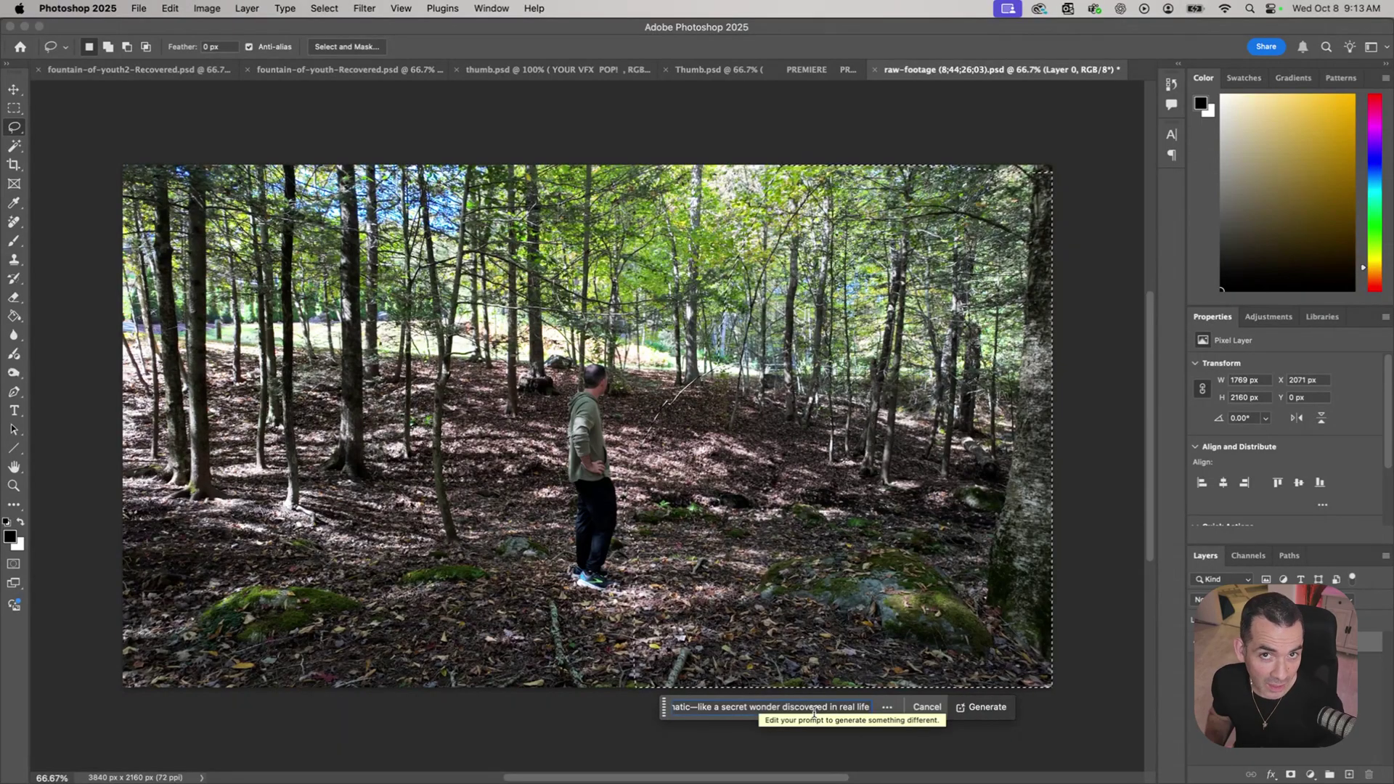
{"action": "left_click", "coordinate": [981, 715]}
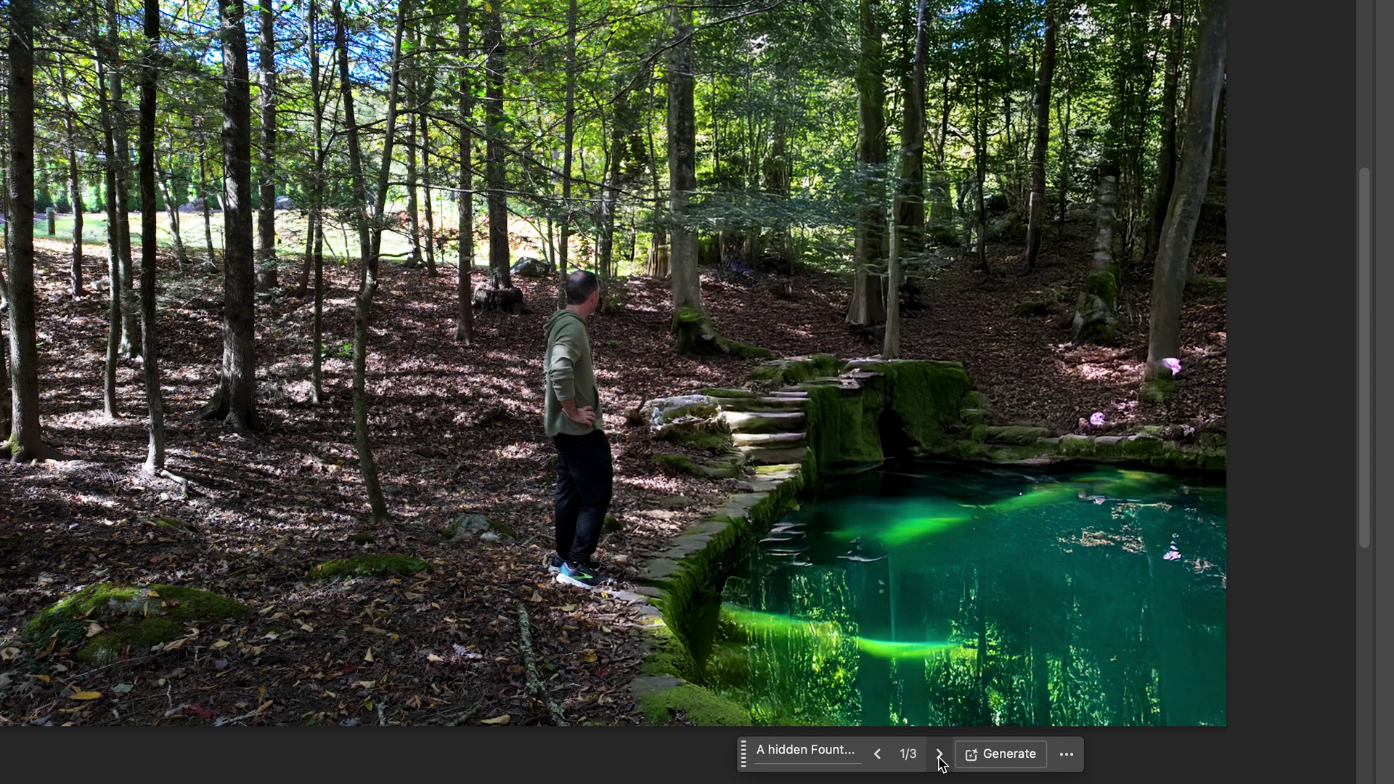
{"action": "left_click", "coordinate": [940, 755]}
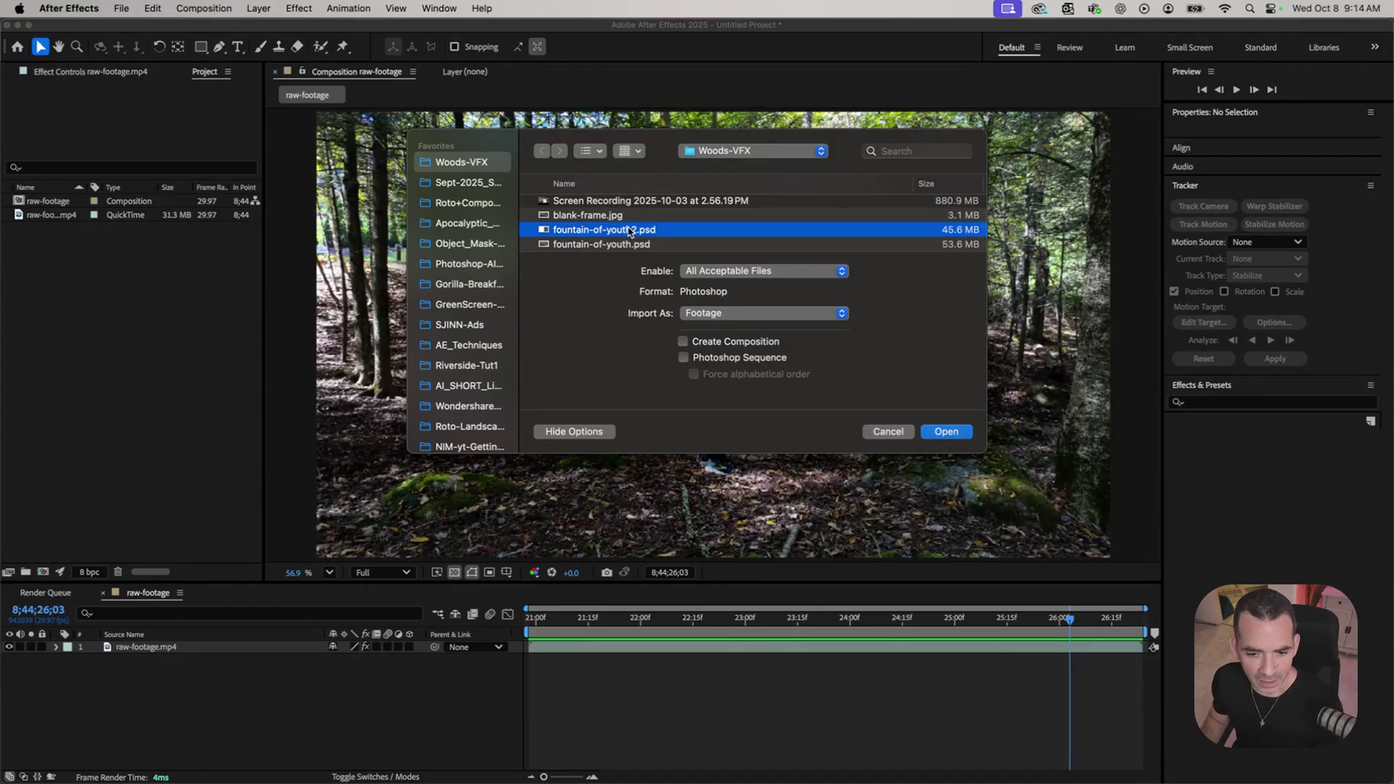
- Import fountain-of-youth2.psd as a composition and layer it above the woods footage
{"action": "double_click", "coordinate": [629, 231]}
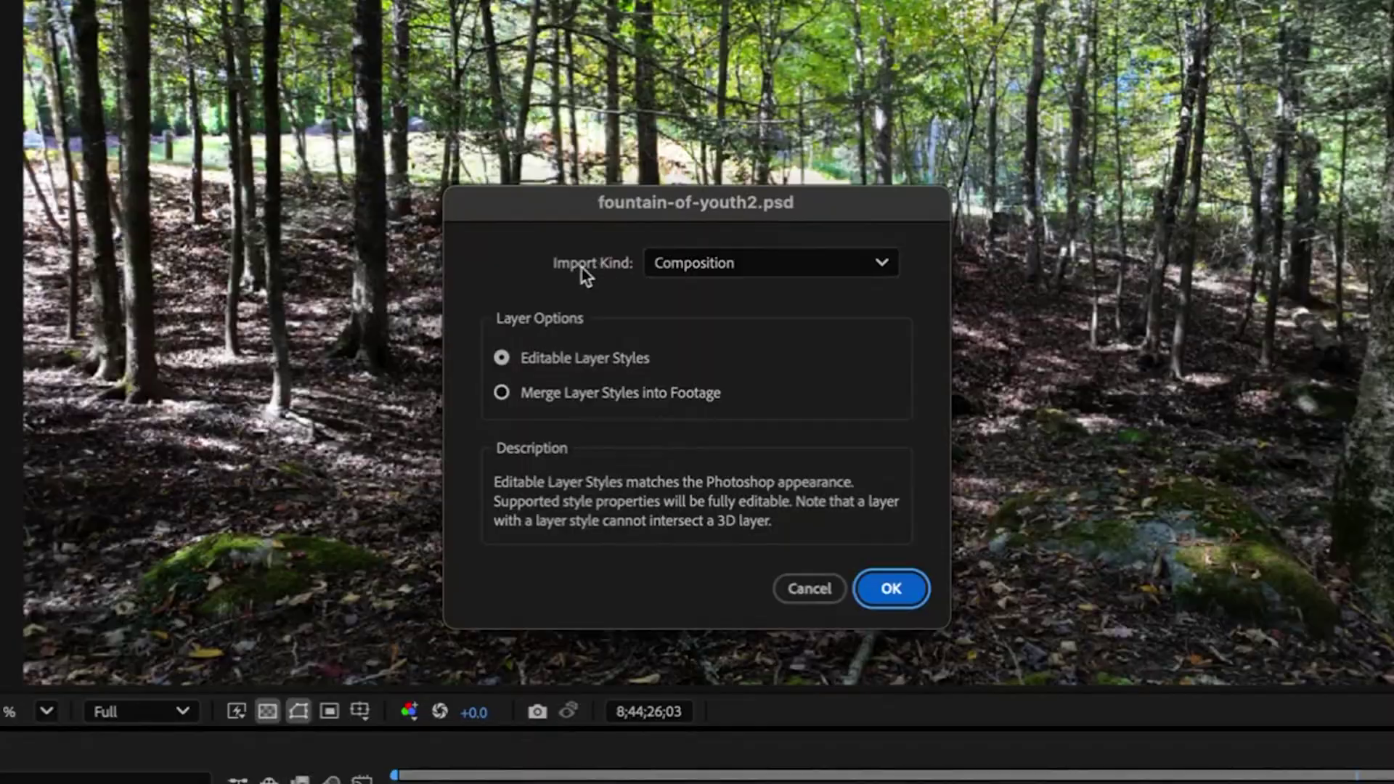
{"action": "left_click", "coordinate": [913, 597]}
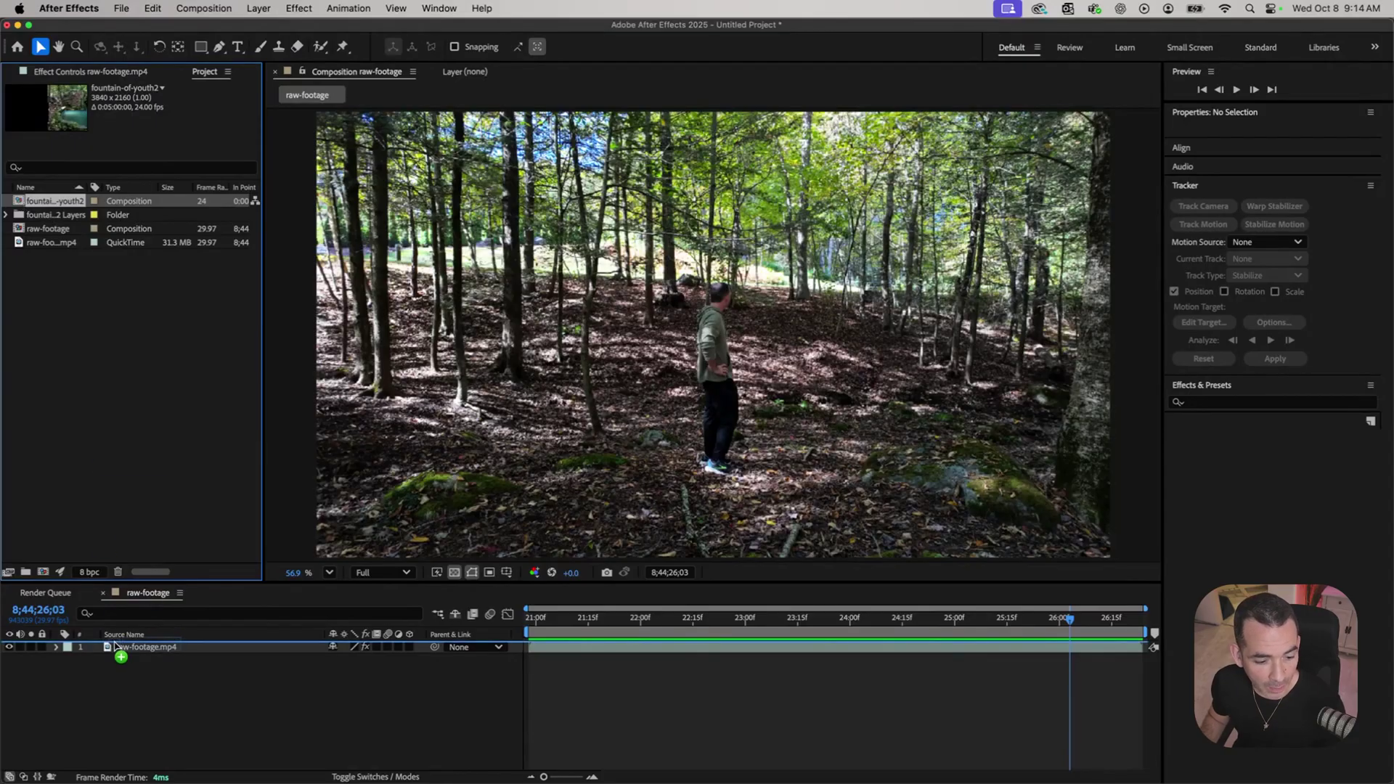
{"action": "left_click_drag", "start_coordinate": [115, 644], "coordinate": [117, 645]}
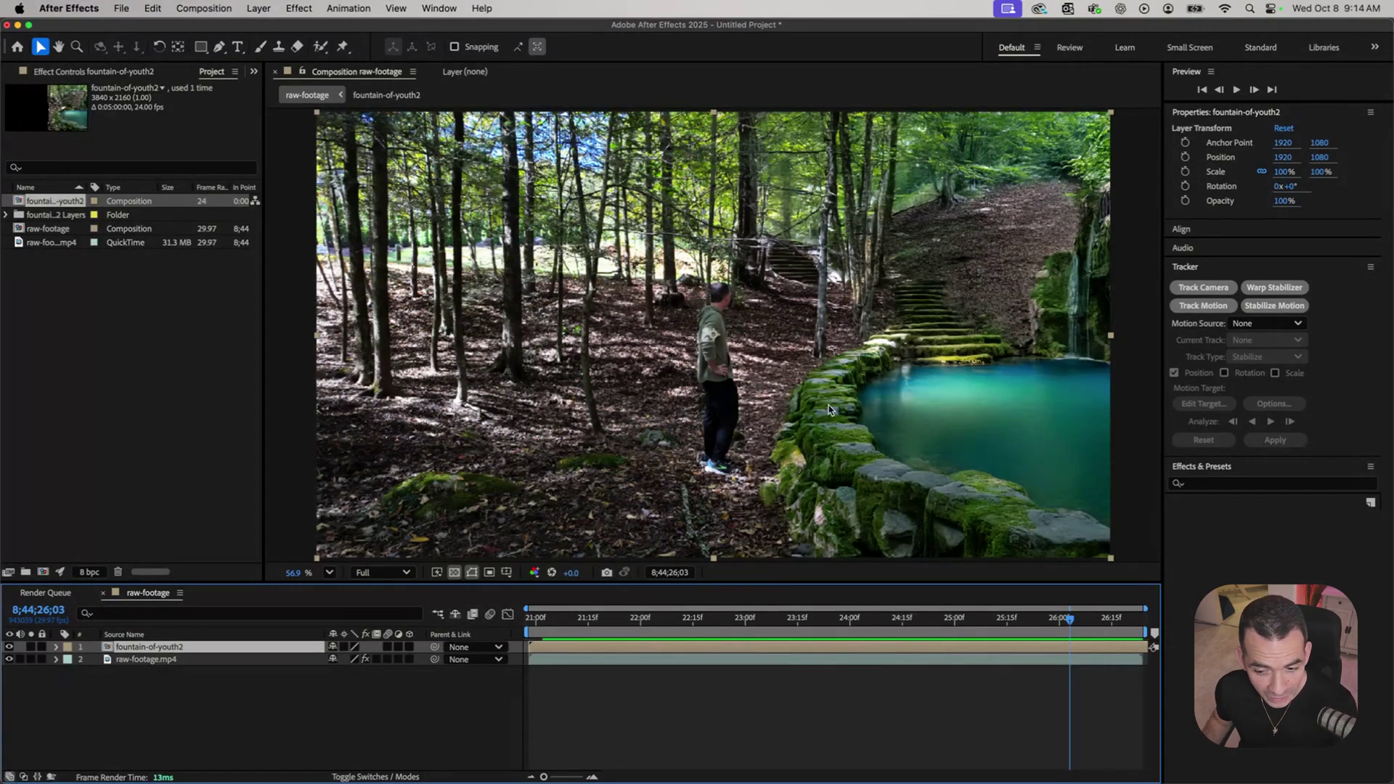
- Export the Mocha corner-pin tracking to the fountain-of-youth2 layer and apply it
{"action": "key", "text": "space"}
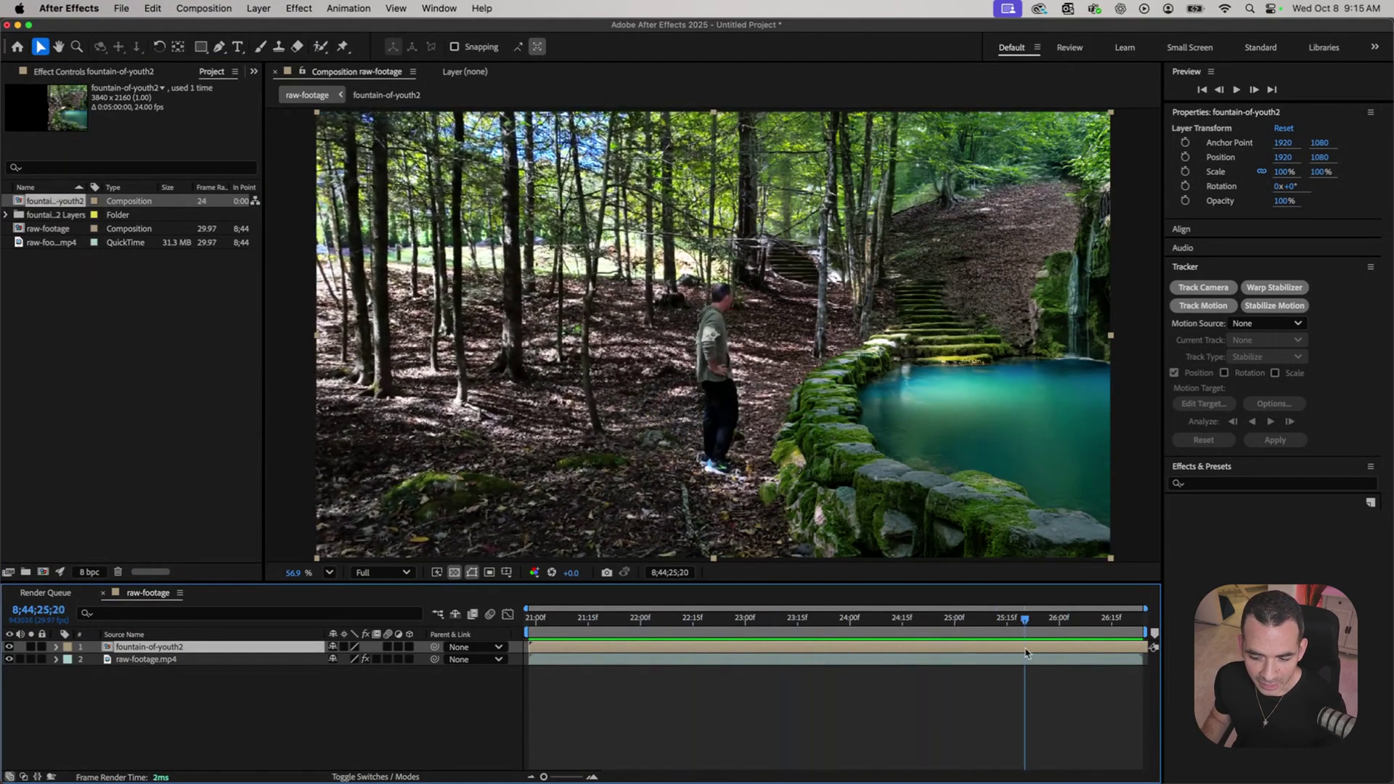
{"action": "left_click", "coordinate": [559, 660]}
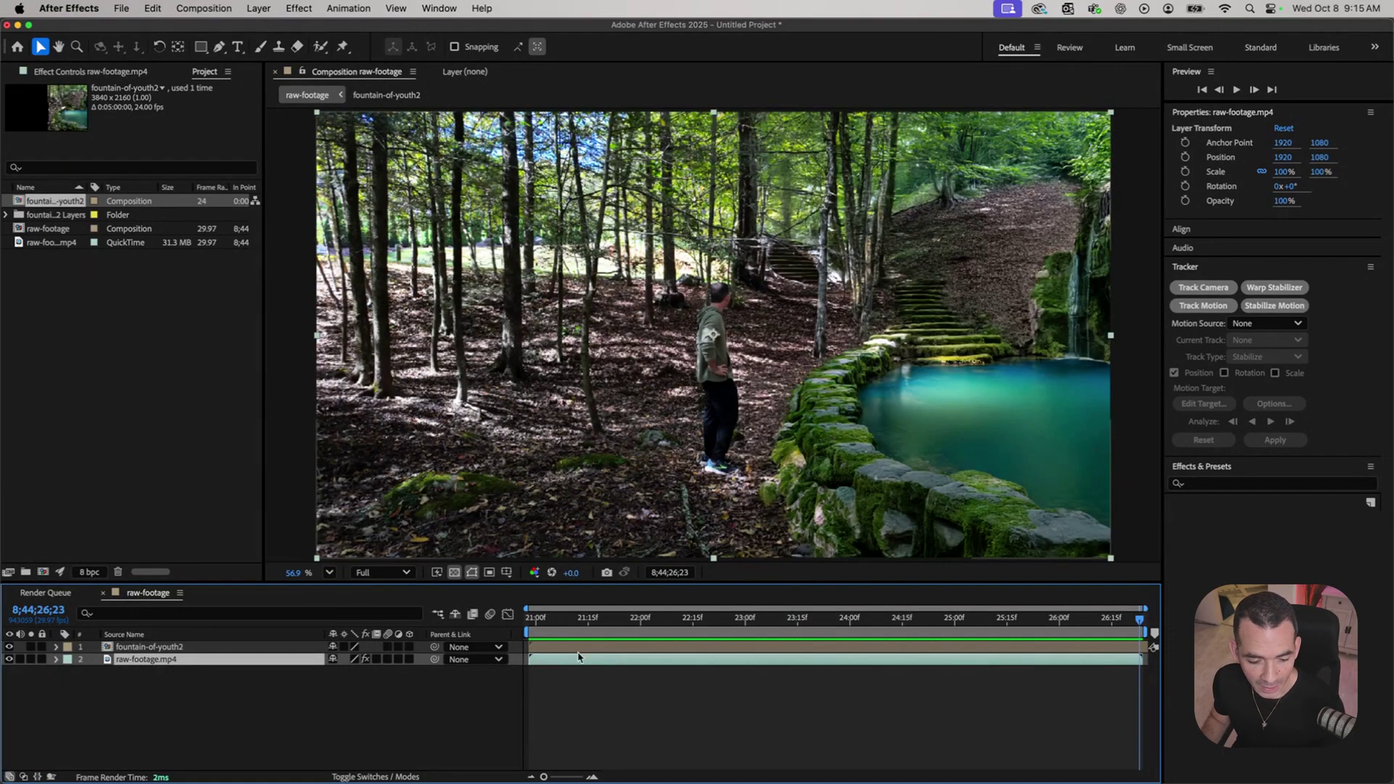
{"action": "left_click", "coordinate": [88, 72]}
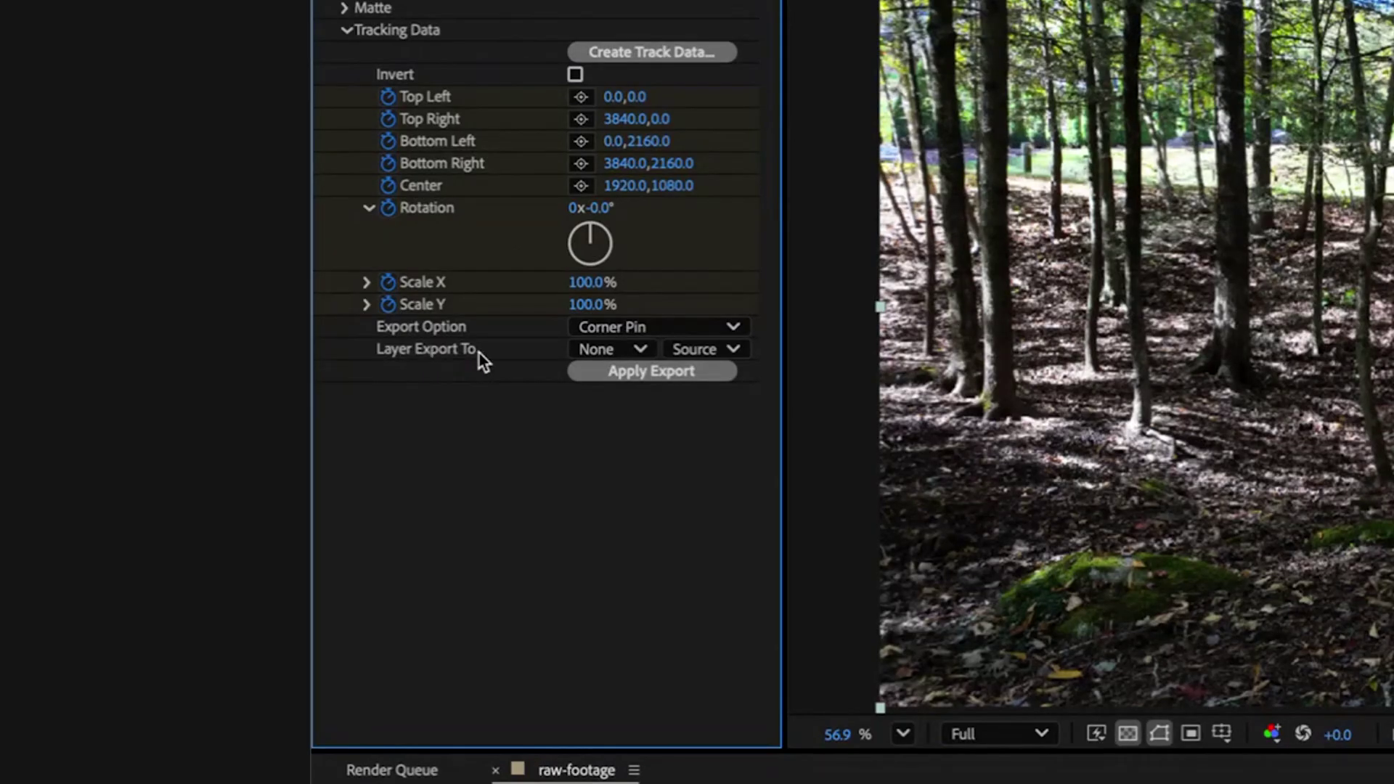
{"action": "left_click", "coordinate": [591, 352]}
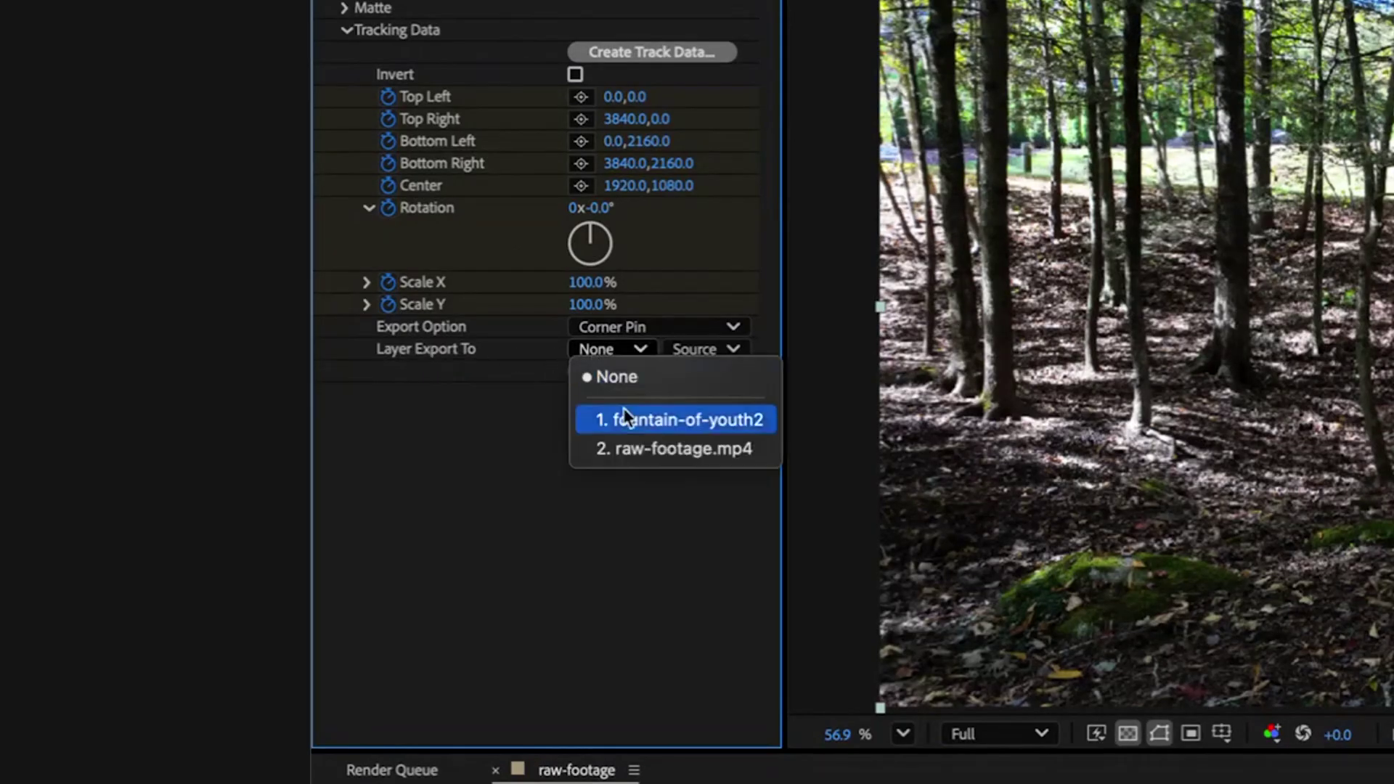
{"action": "left_click", "coordinate": [664, 411]}
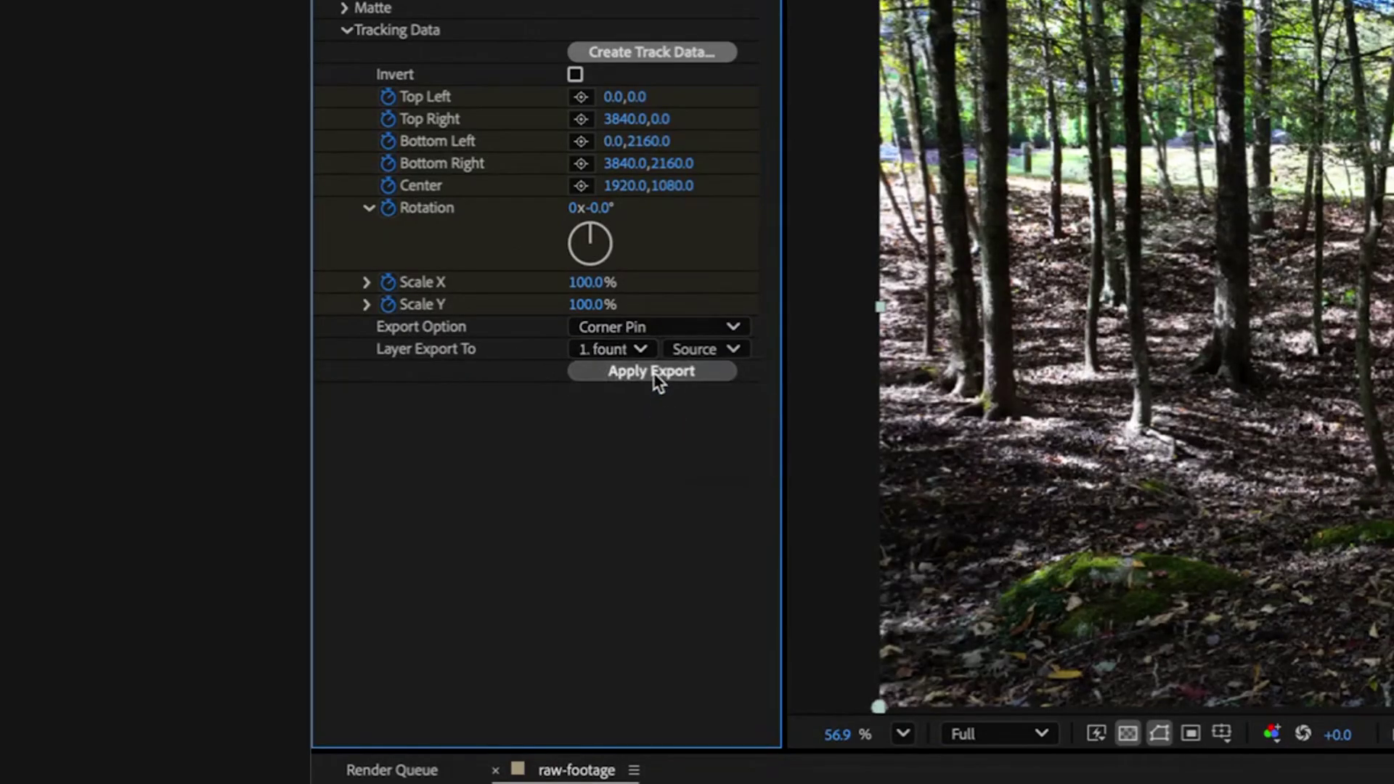
{"action": "left_click", "coordinate": [653, 372]}
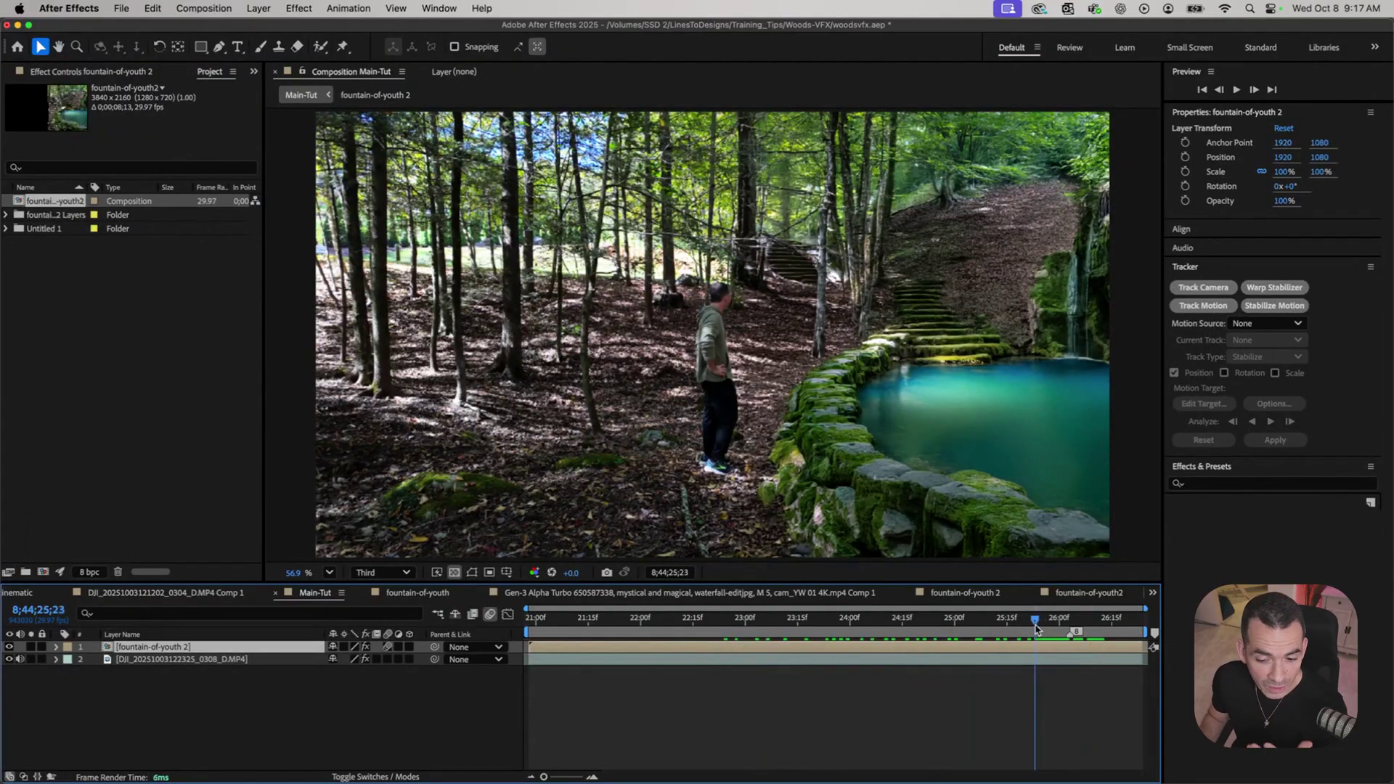
{"action": "left_click_drag", "start_coordinate": [1036, 628], "coordinate": [589, 650]}
{"action": "key", "text": "space"}
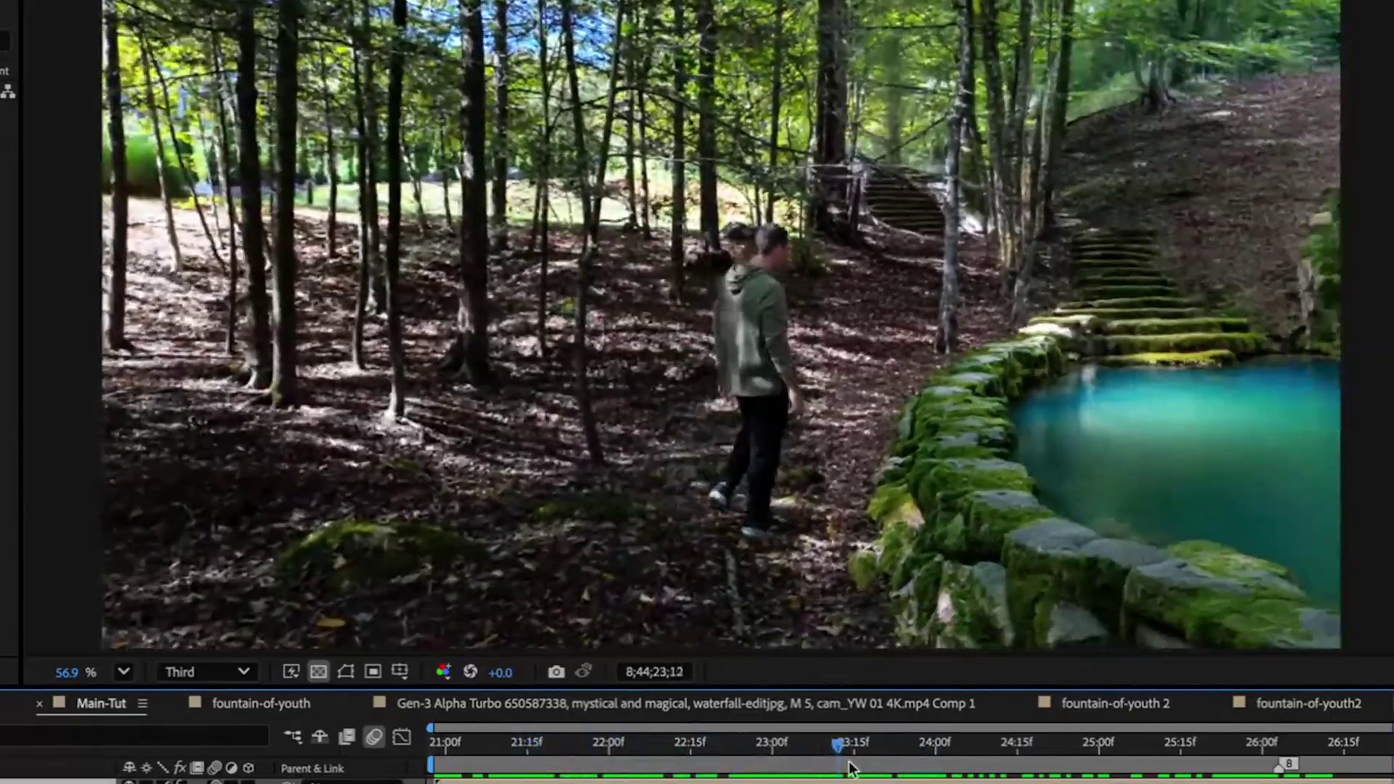
{"action": "left_click_drag", "start_coordinate": [850, 768], "coordinate": [298, 737]}
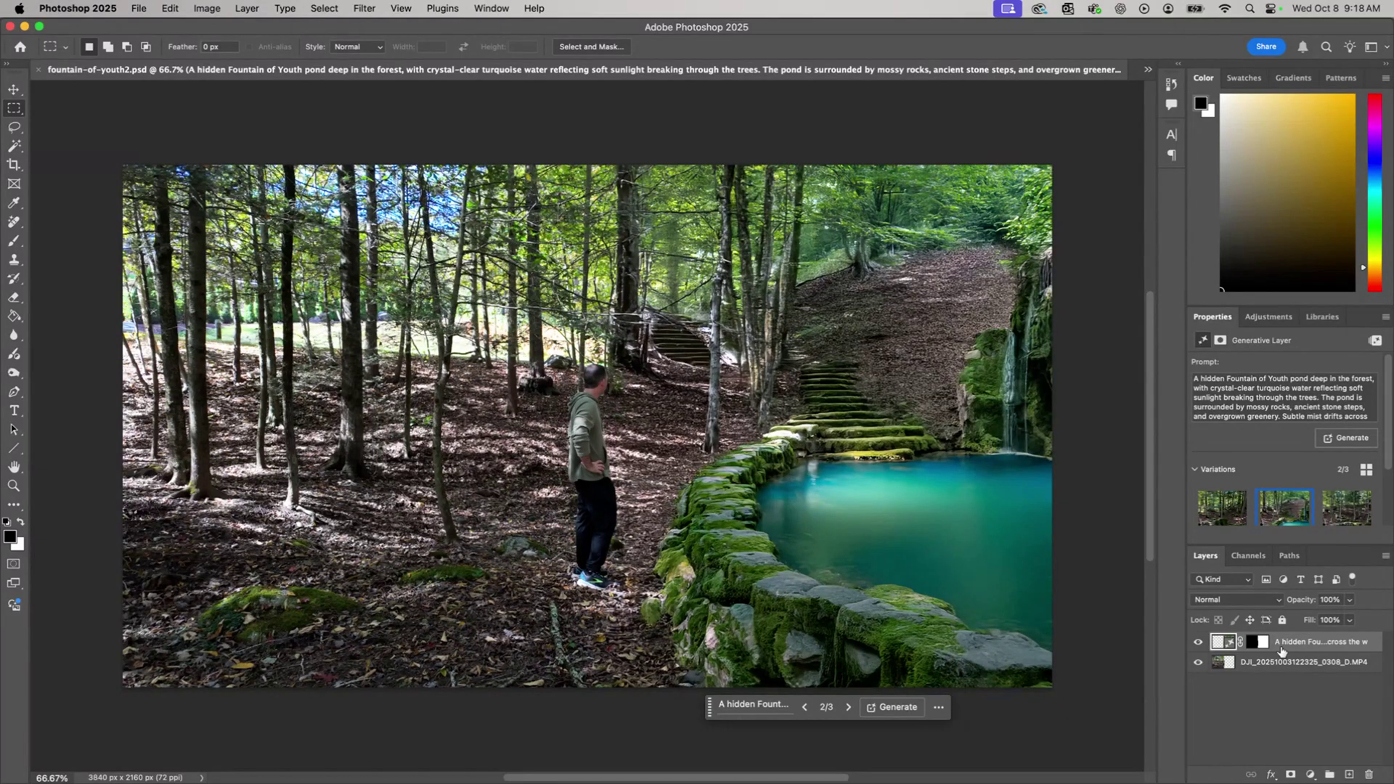
- Compare the pond and forest layers, then merge all visible layers into one
{"action": "left_click", "coordinate": [1199, 661]}
{"action": "left_click", "coordinate": [1199, 661]}
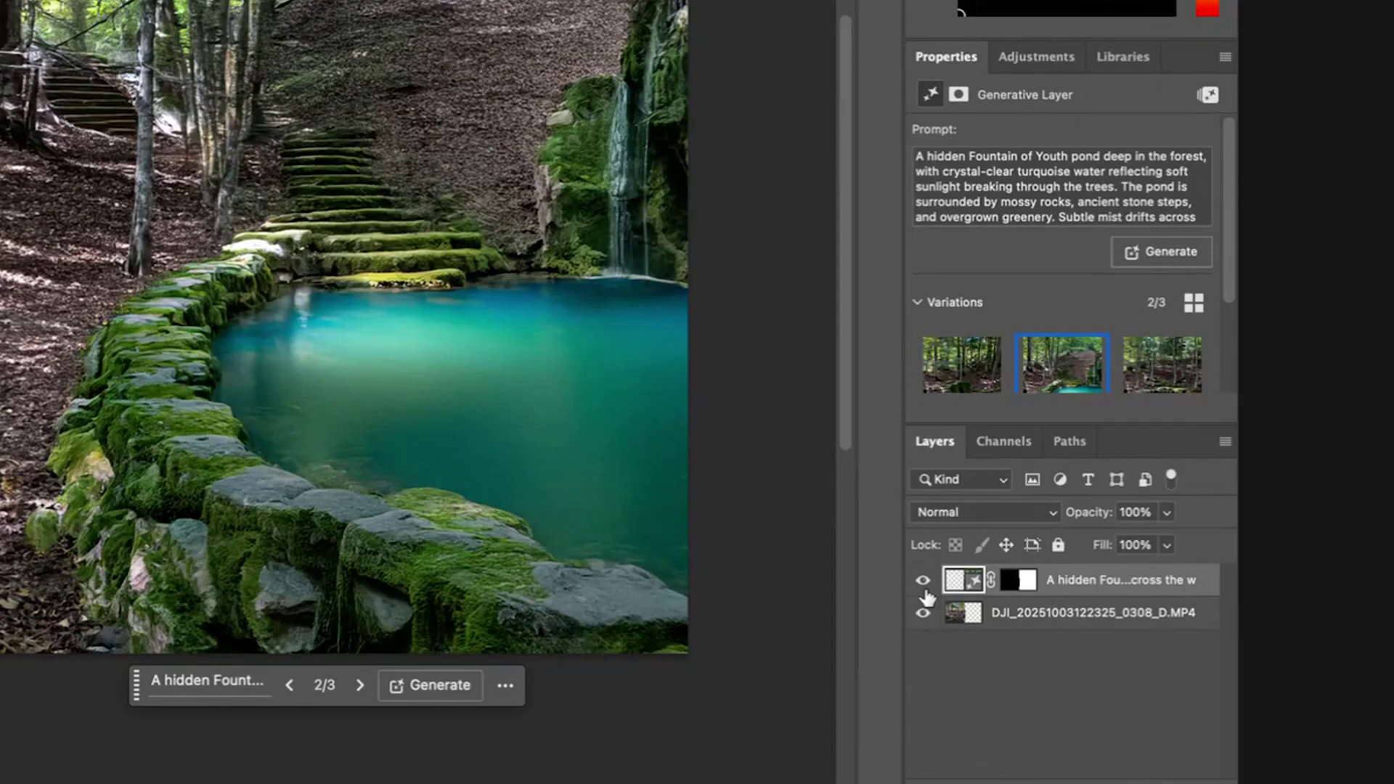
{"action": "left_click", "coordinate": [1198, 642]}
{"action": "left_click", "coordinate": [1198, 641]}
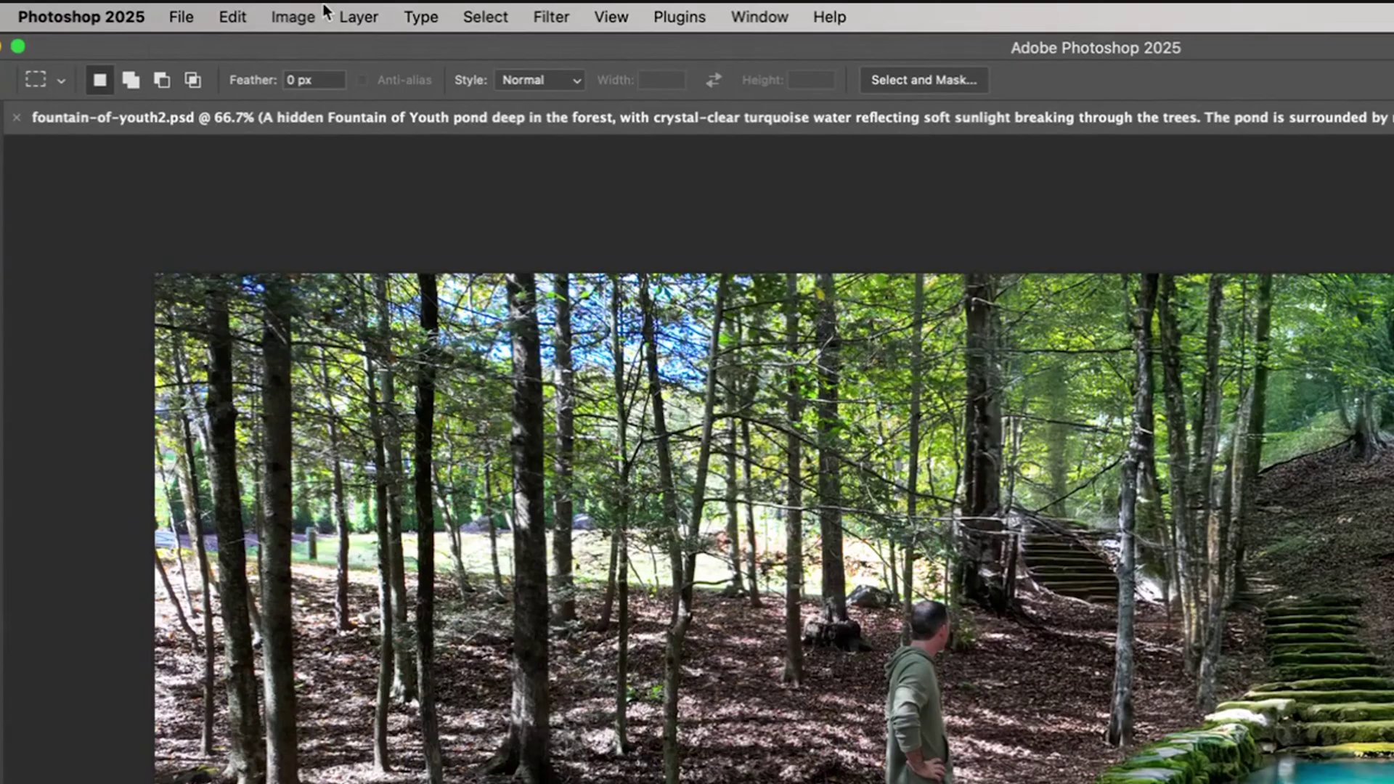
{"action": "left_click", "coordinate": [207, 8]}
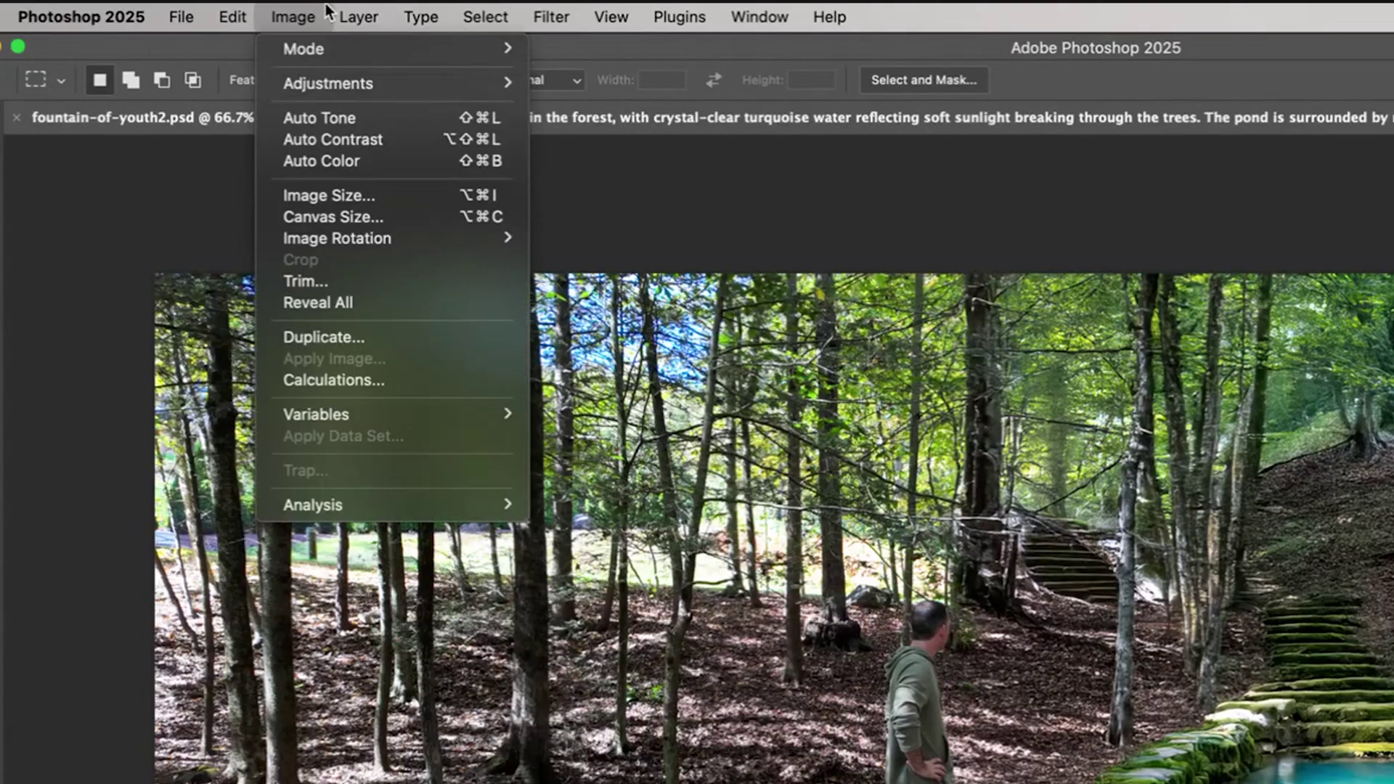
{"action": "mouse_move", "coordinate": [247, 8]}
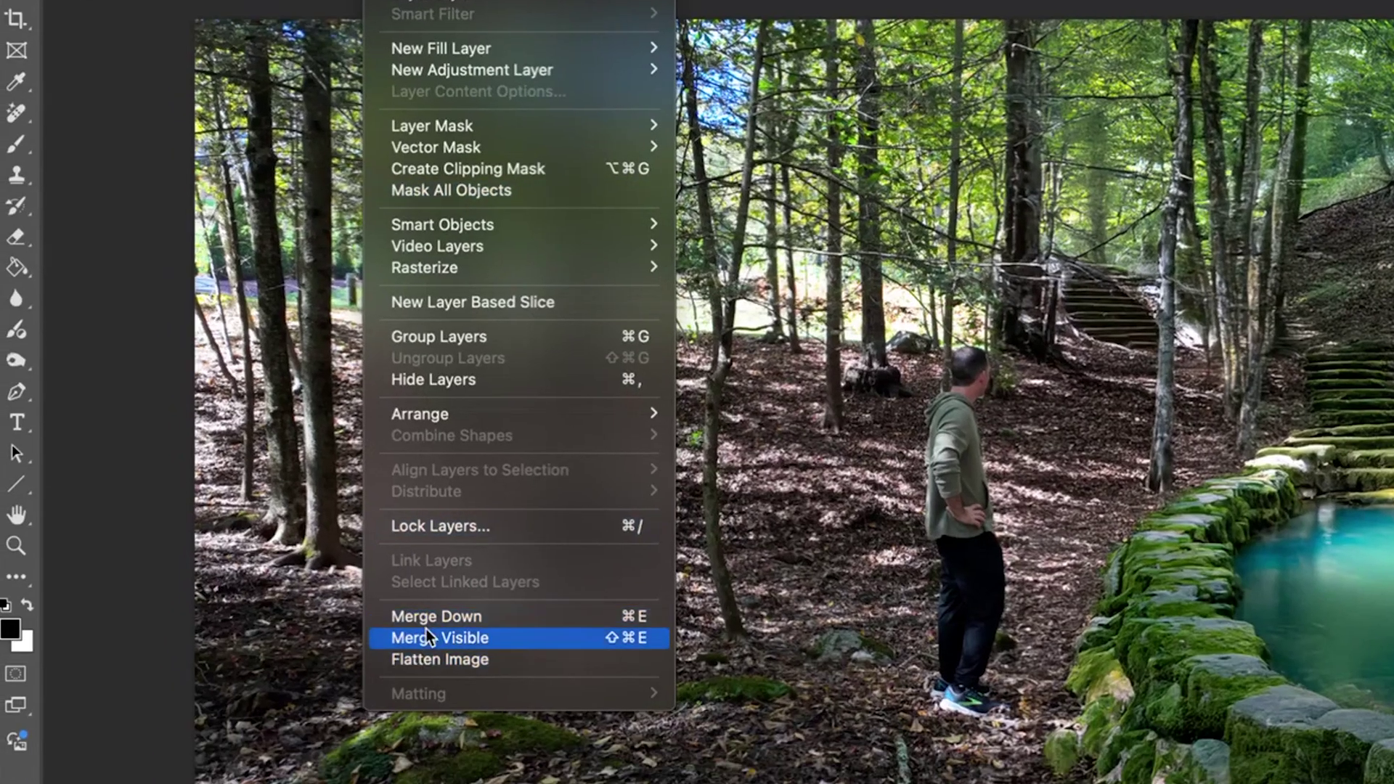
{"action": "left_click", "coordinate": [426, 629]}
- Select a tall rectangle around the man and delete him from the frame
{"action": "left_click_drag", "start_coordinate": [913, 321], "coordinate": [1012, 704]}
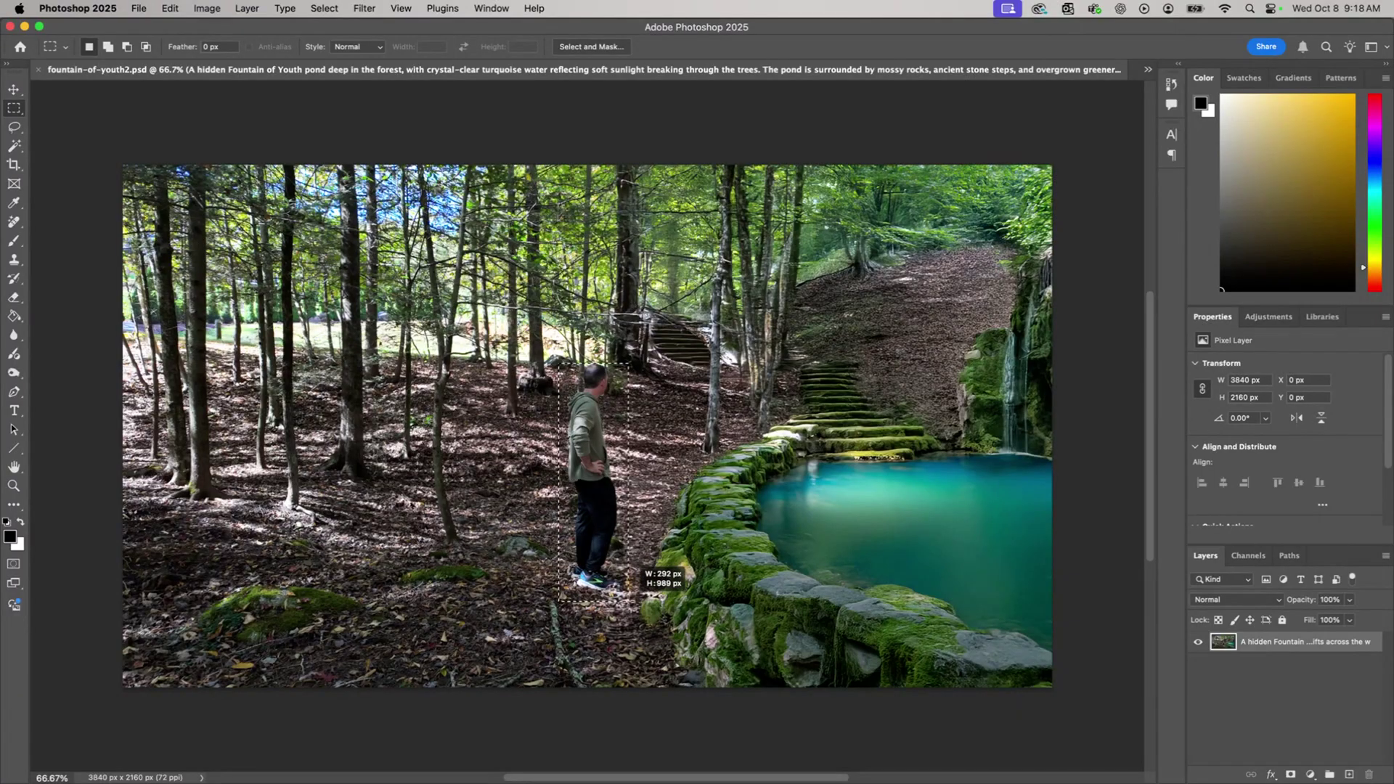
{"action": "left_click_drag", "start_coordinate": [632, 601], "coordinate": [632, 601]}
{"action": "key", "text": "Delete"}
- Generative-fill the man's spot with ground, then fill the stairs and pond with 'beautiful picturesque cascading waterfall'
{"action": "left_click", "coordinate": [491, 623]}
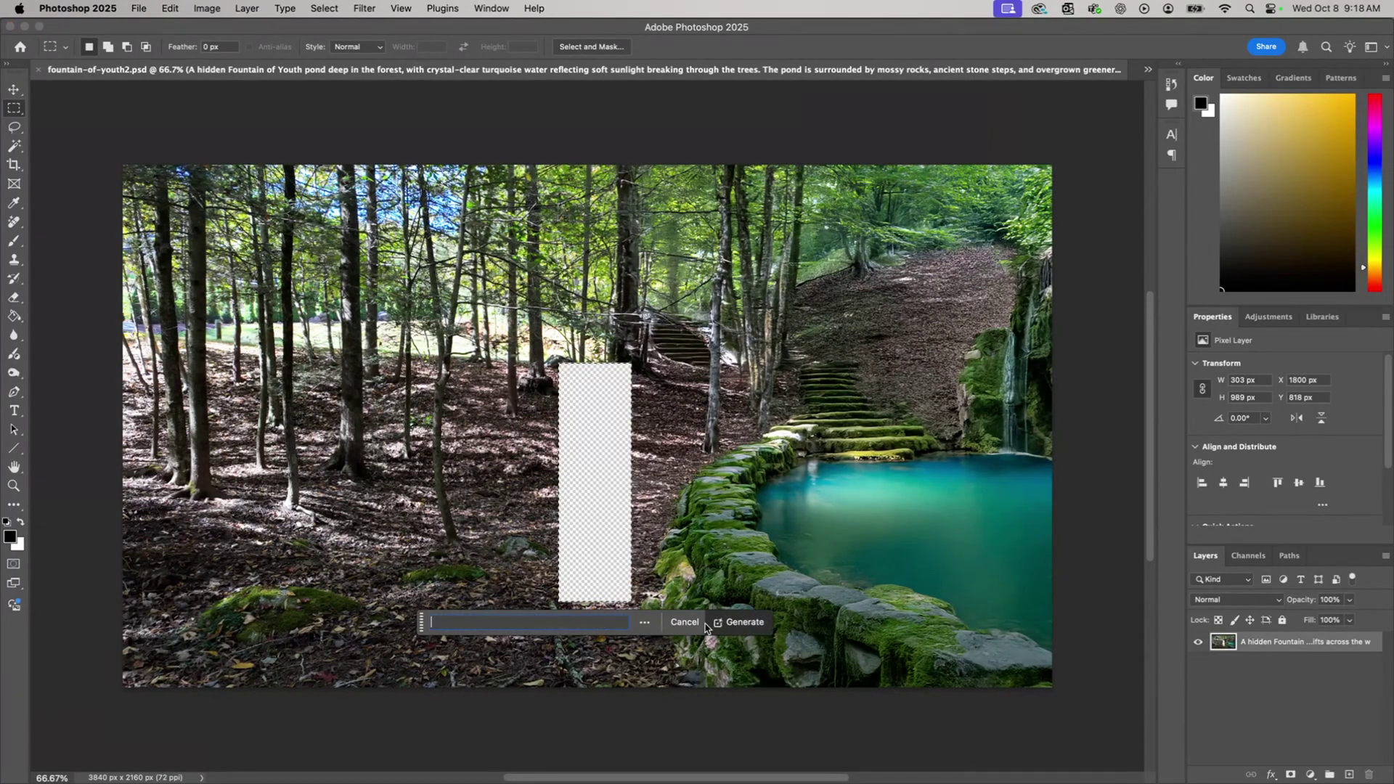
{"action": "left_click", "coordinate": [727, 622]}
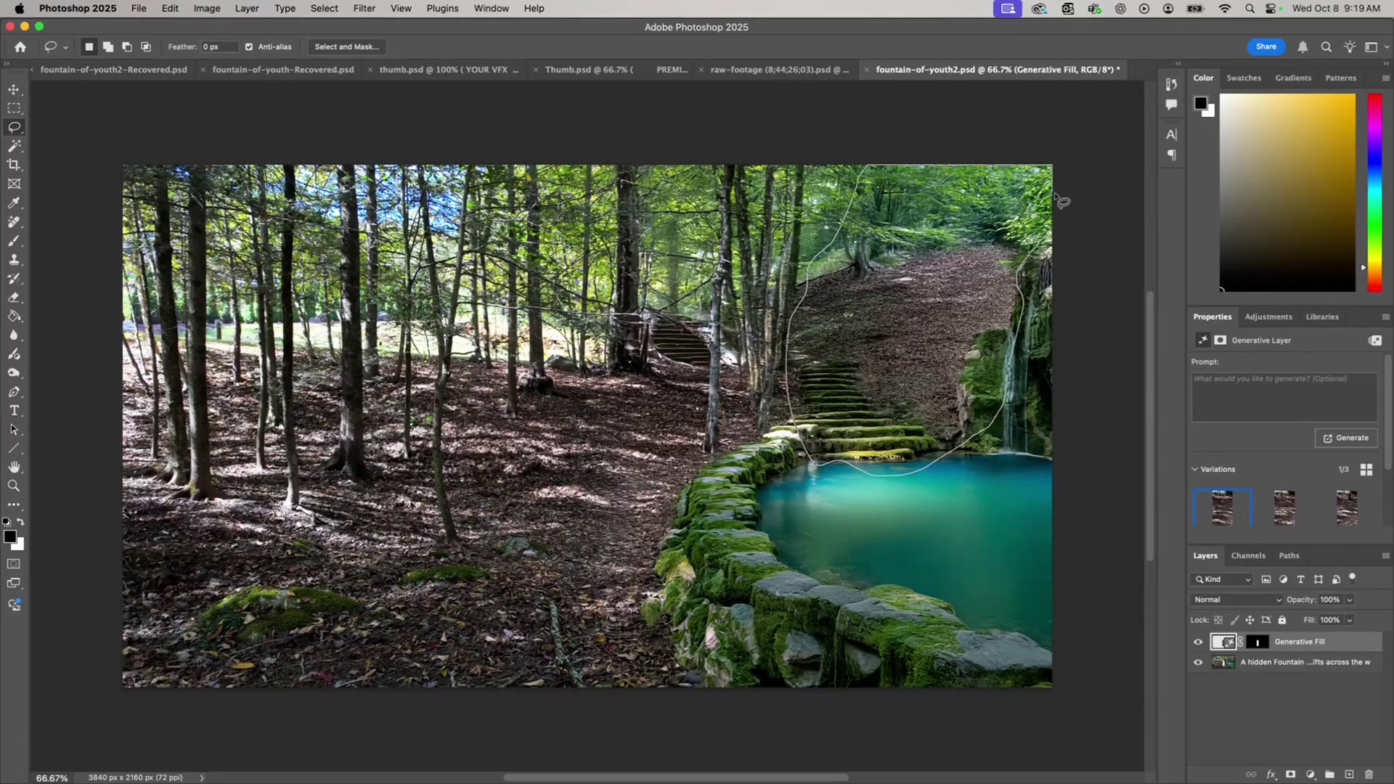
{"action": "left_click_drag", "start_coordinate": [1061, 231], "coordinate": [1063, 233]}
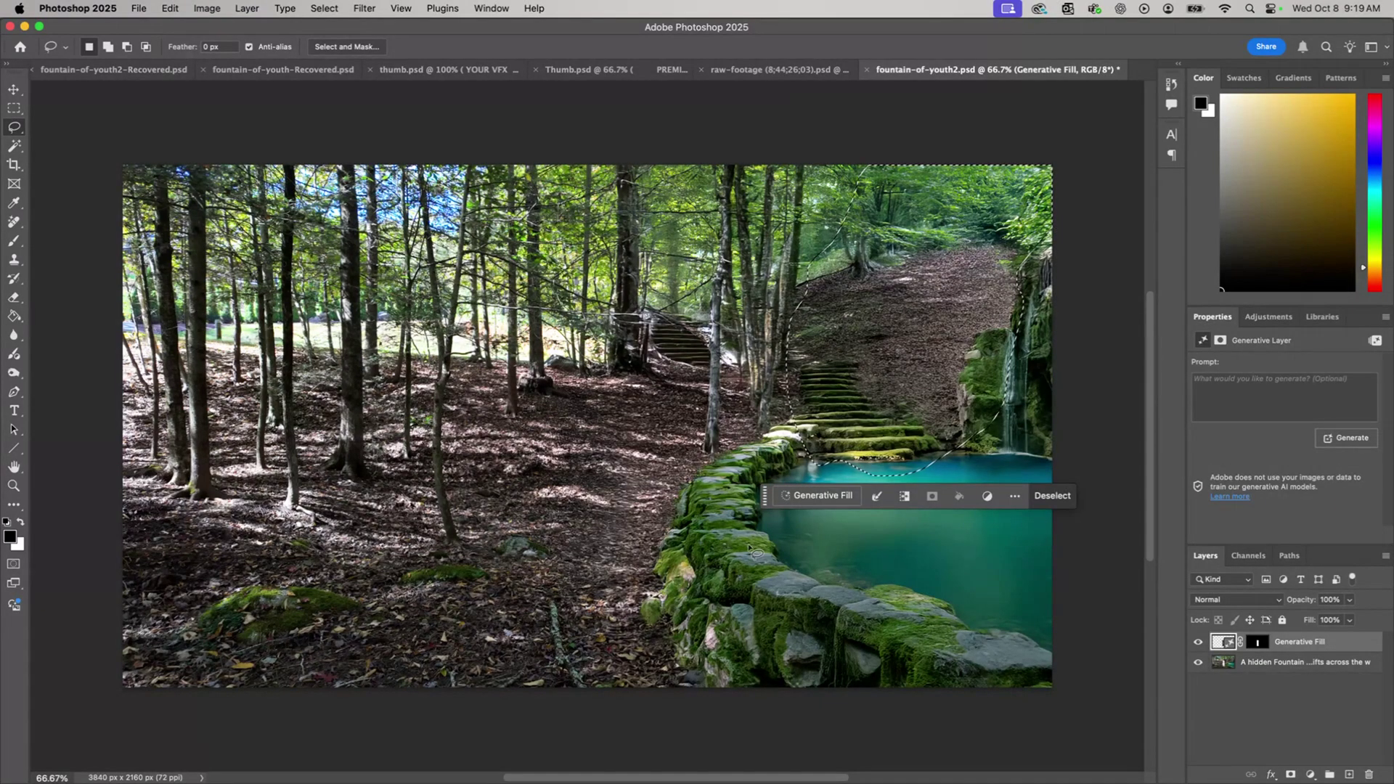
{"action": "left_click", "coordinate": [817, 495]}
{"action": "type", "text": "beautiful picturesque cascading waterfall"}
{"action": "key", "text": "Return"}
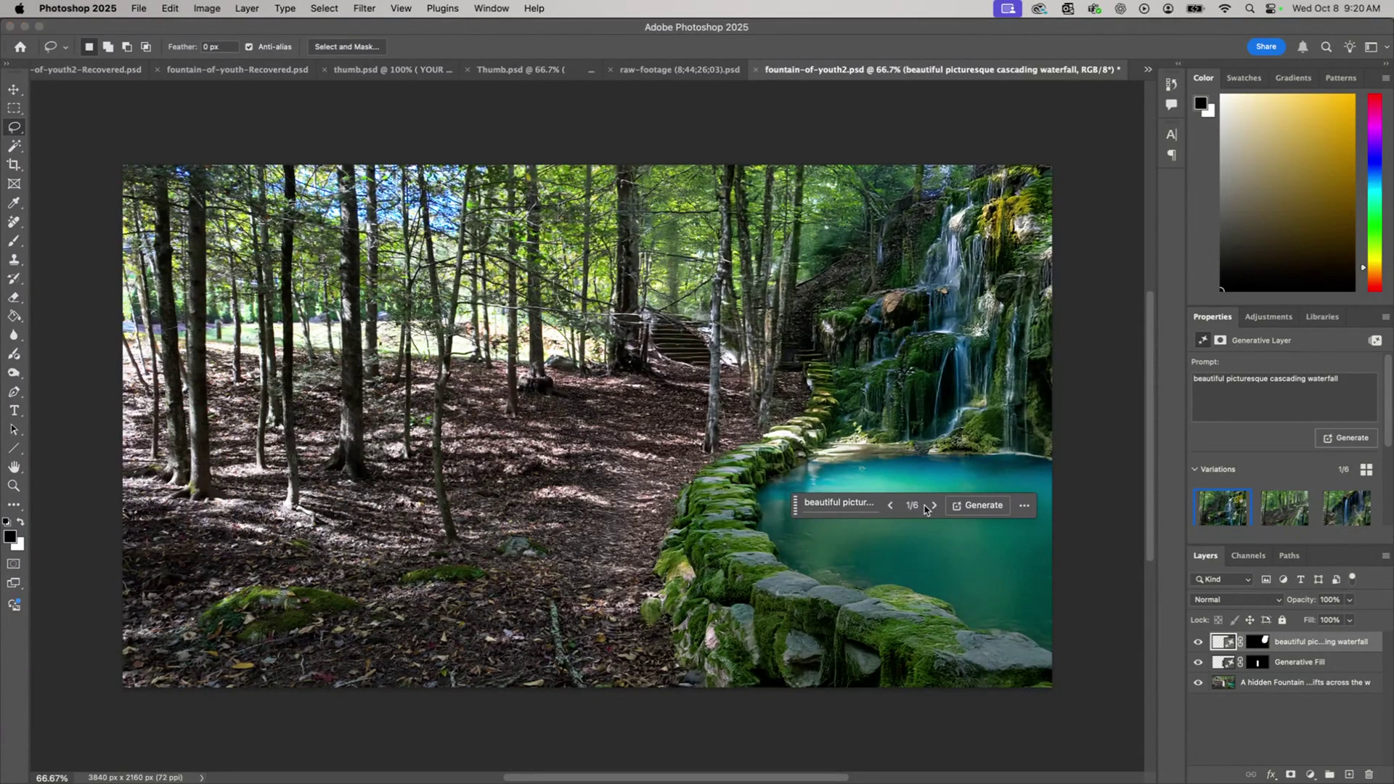
- Browse the waterfall variations and settle on the previous one
{"action": "left_click", "coordinate": [933, 506]}
{"action": "left_click", "coordinate": [933, 506]}
{"action": "left_click", "coordinate": [933, 506]}
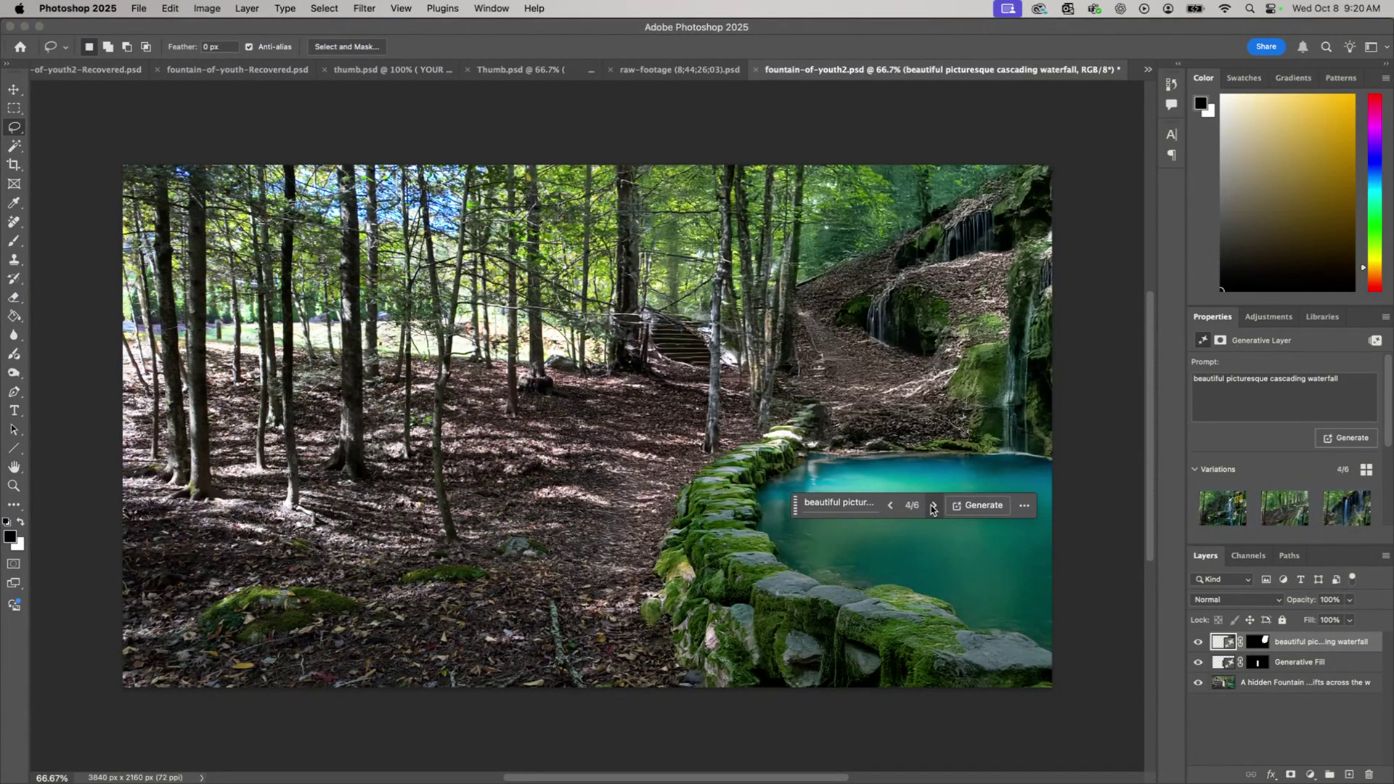
{"action": "left_click", "coordinate": [892, 507]}
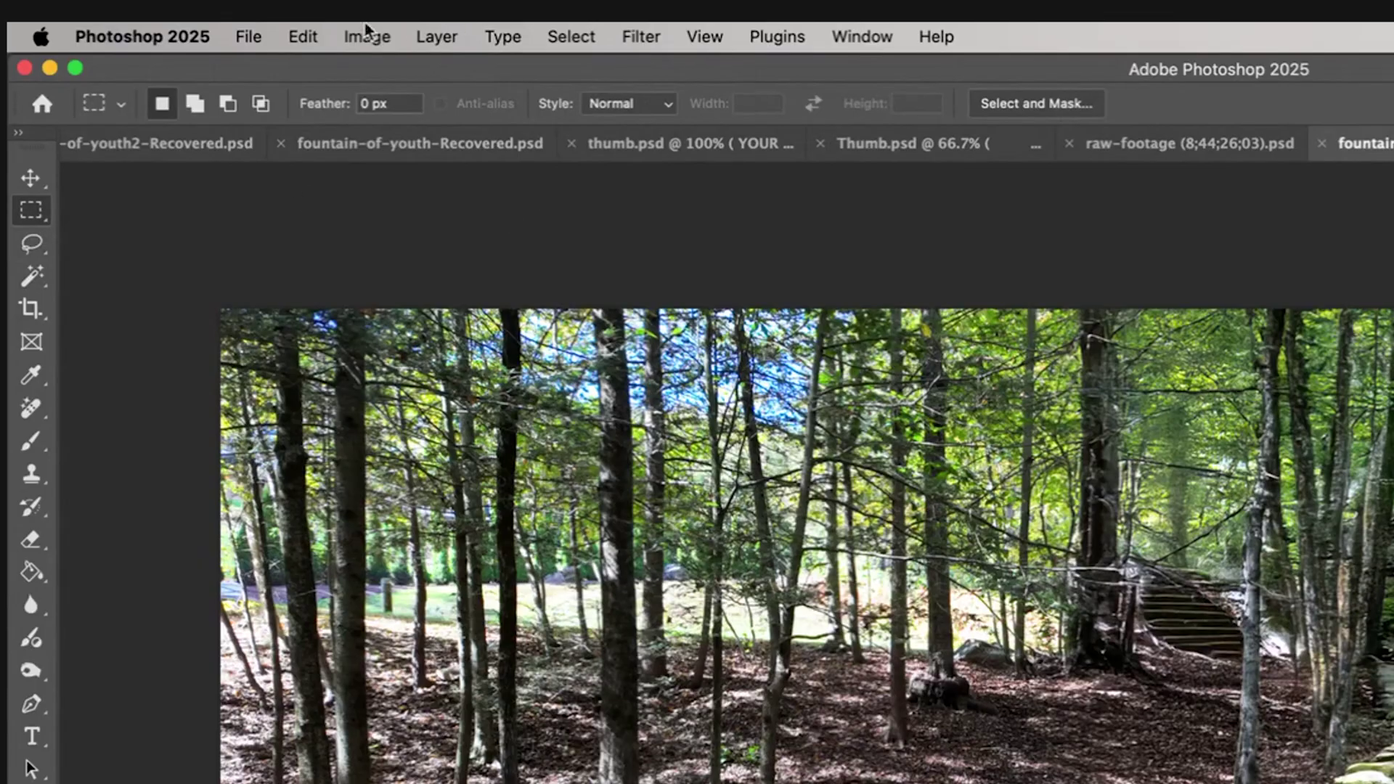
- Export the finished forest frame as an image with File > Export > Export As
{"action": "left_click", "coordinate": [247, 37]}
{"action": "mouse_move", "coordinate": [559, 439]}
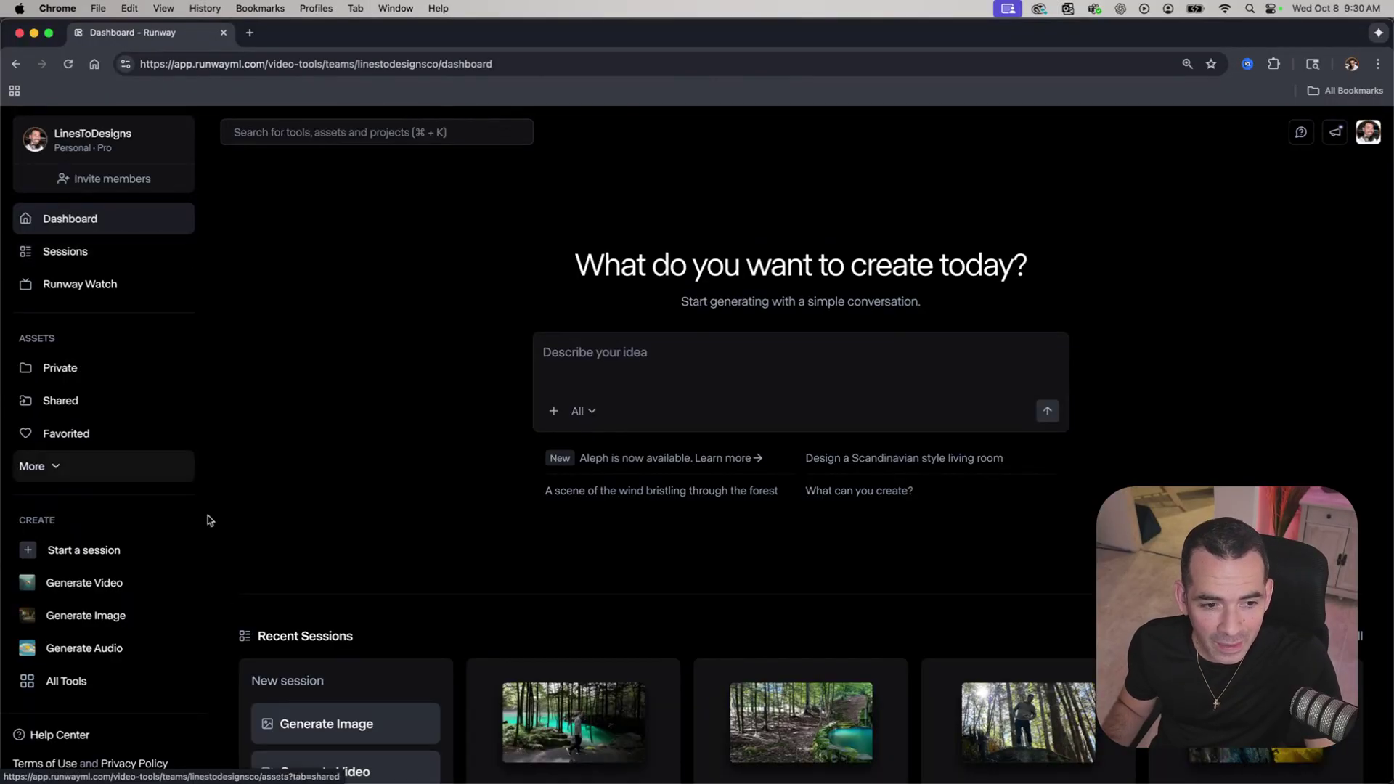
- Start a new Runway video session and upload waterfall-shot.jpg as the source image
{"action": "scroll", "coordinate": [341, 694], "scroll_direction": "down", "scroll_amount": 2}
{"action": "left_click", "coordinate": [341, 697]}
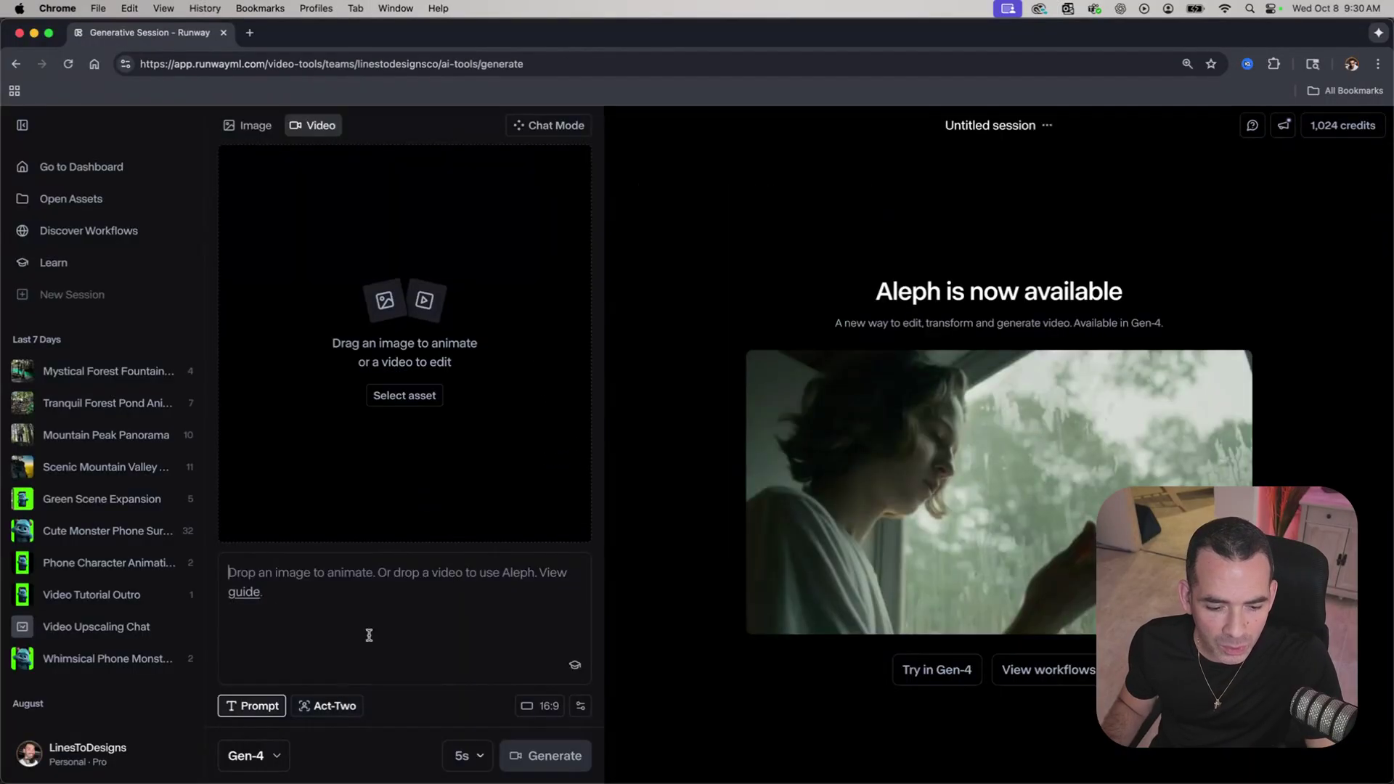
{"action": "left_click", "coordinate": [516, 270]}
{"action": "key", "text": "space"}
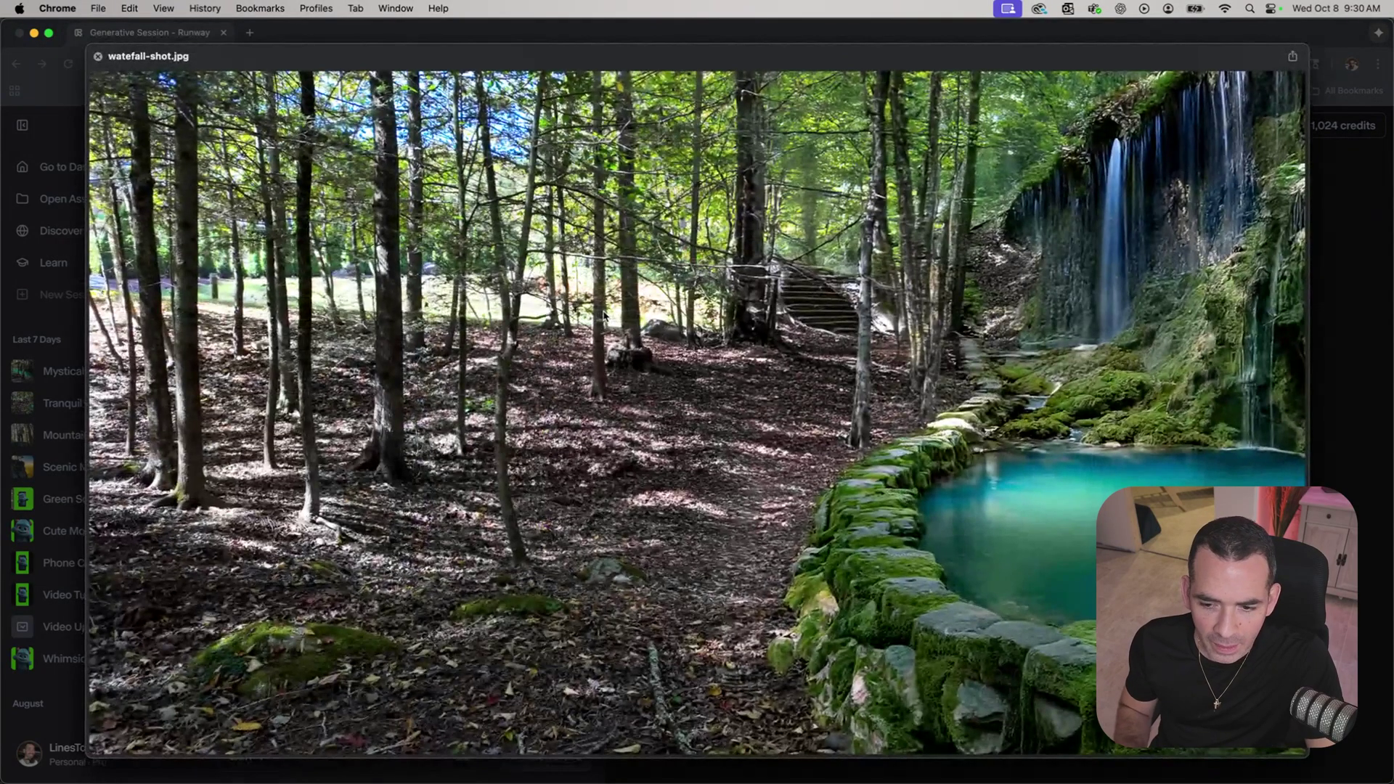
{"action": "key", "text": "space"}
{"action": "key", "text": "Return"}
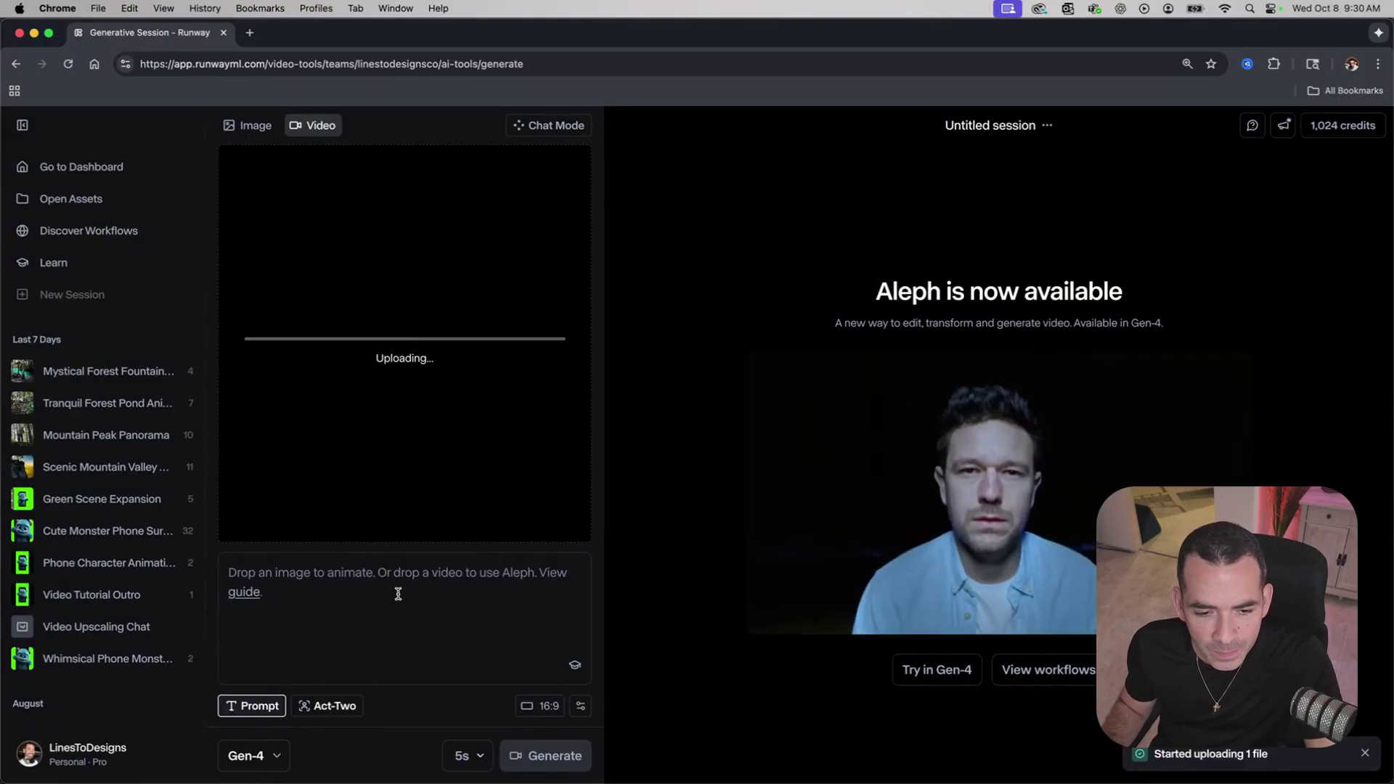
- Paste the pond prompt, prefix it with 'Static Shot, No Camera Movement,', generate, and play the clip
{"action": "key", "text": "super+v"}
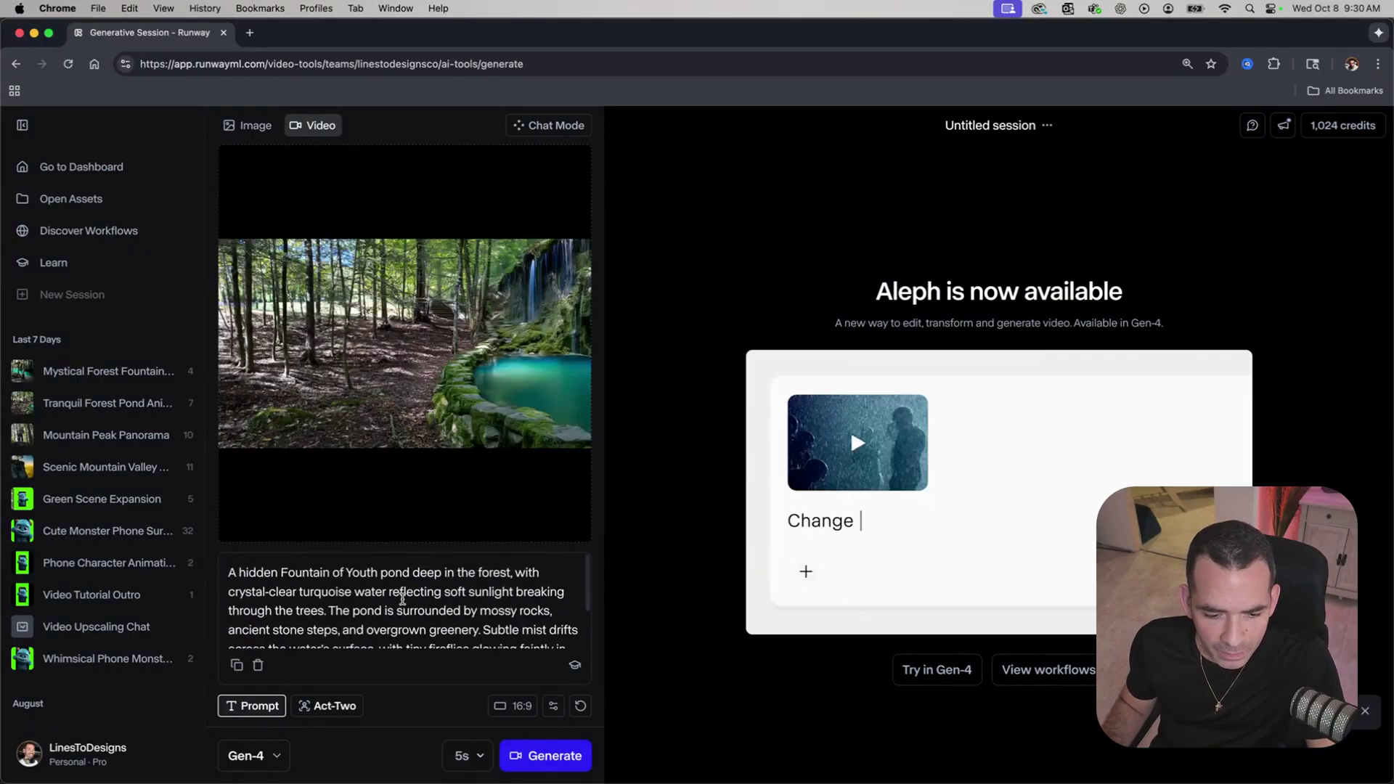
{"action": "scroll", "coordinate": [382, 585], "scroll_direction": "down", "scroll_amount": 1}
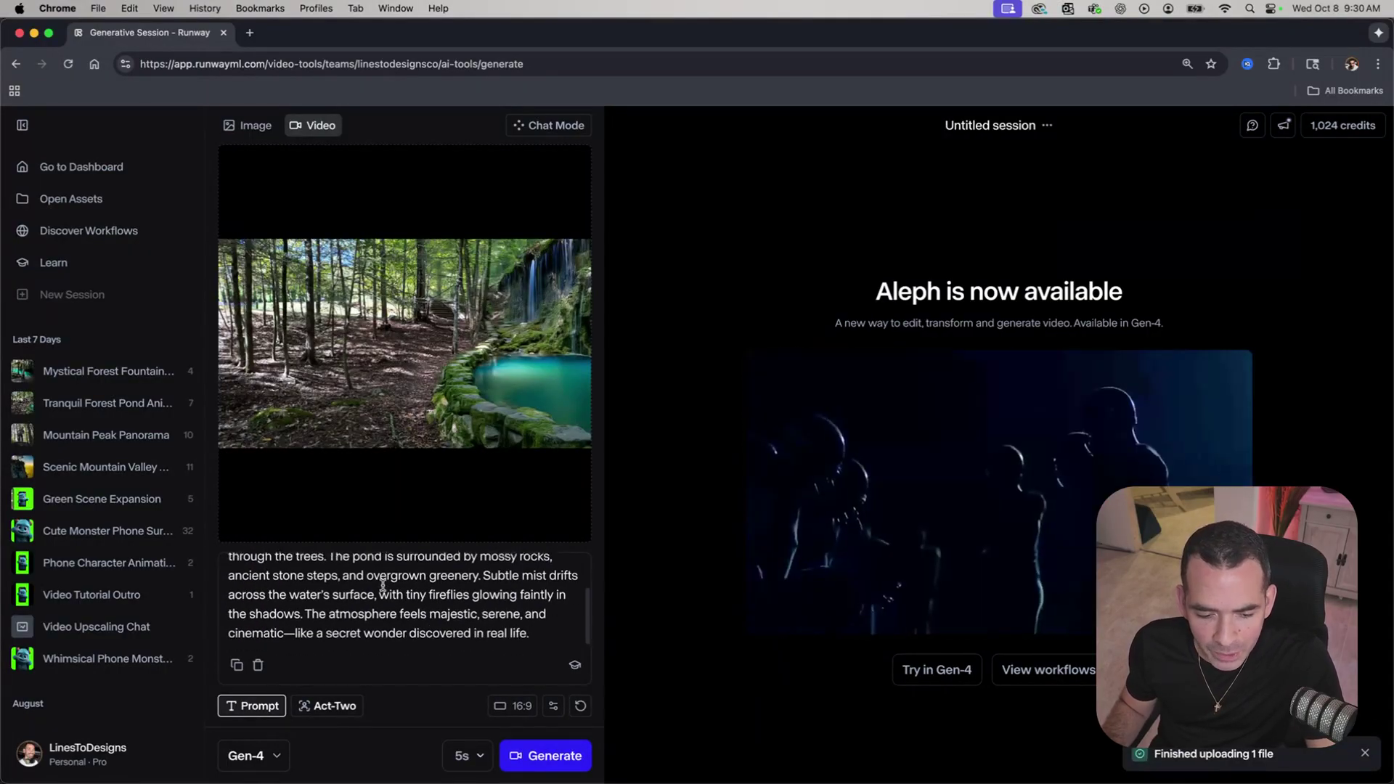
{"action": "scroll", "coordinate": [329, 583], "scroll_direction": "up", "scroll_amount": 3}
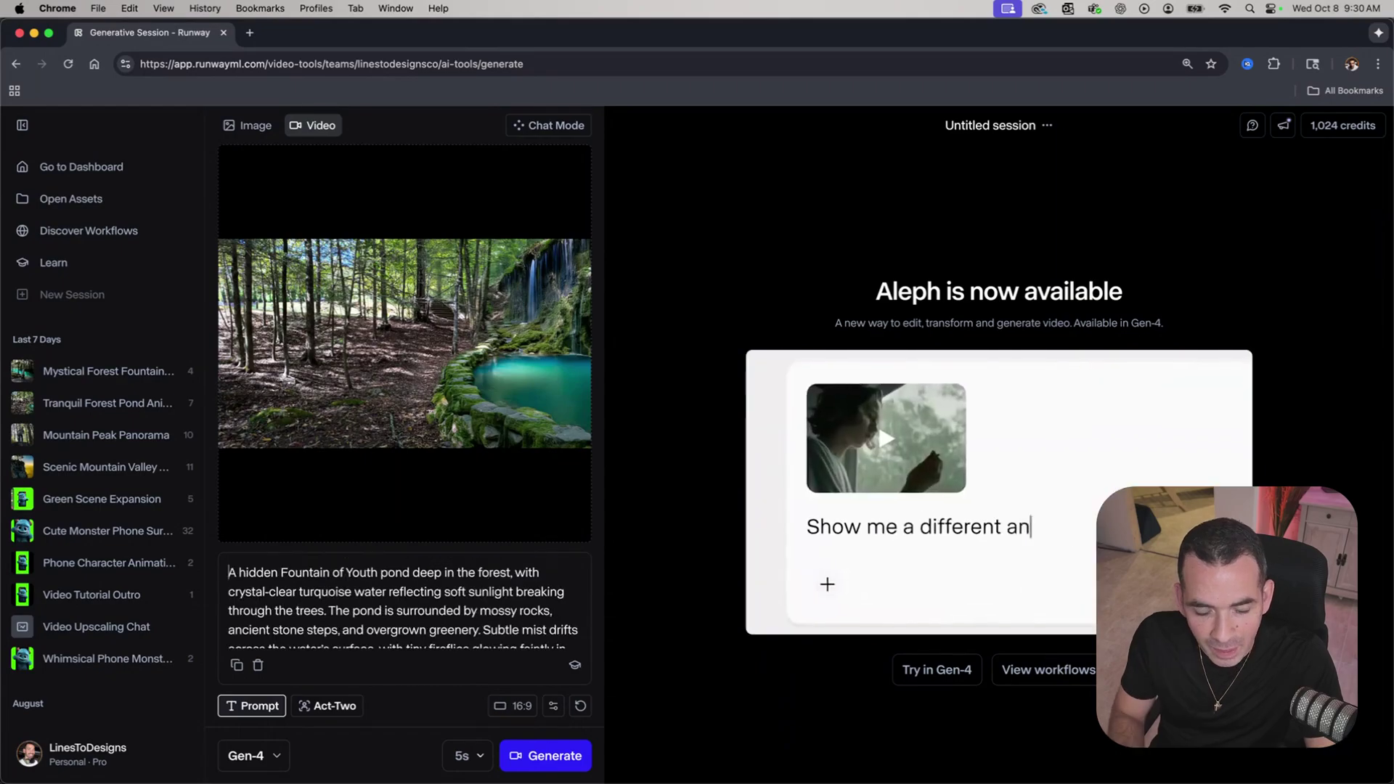
{"action": "type", "text": "Static Shot, No Came"}
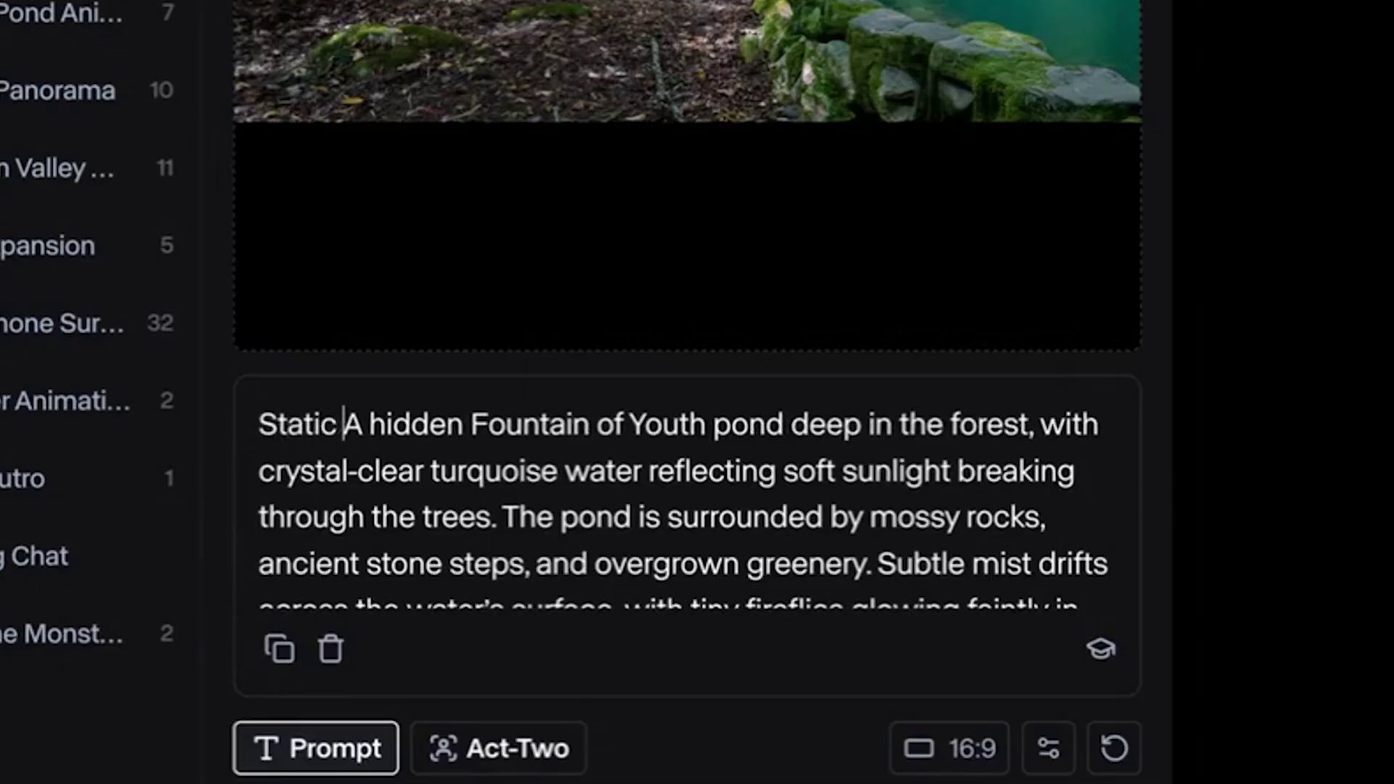
{"action": "type", "text": "ra Movement,"}
{"action": "left_click", "coordinate": [545, 755]}
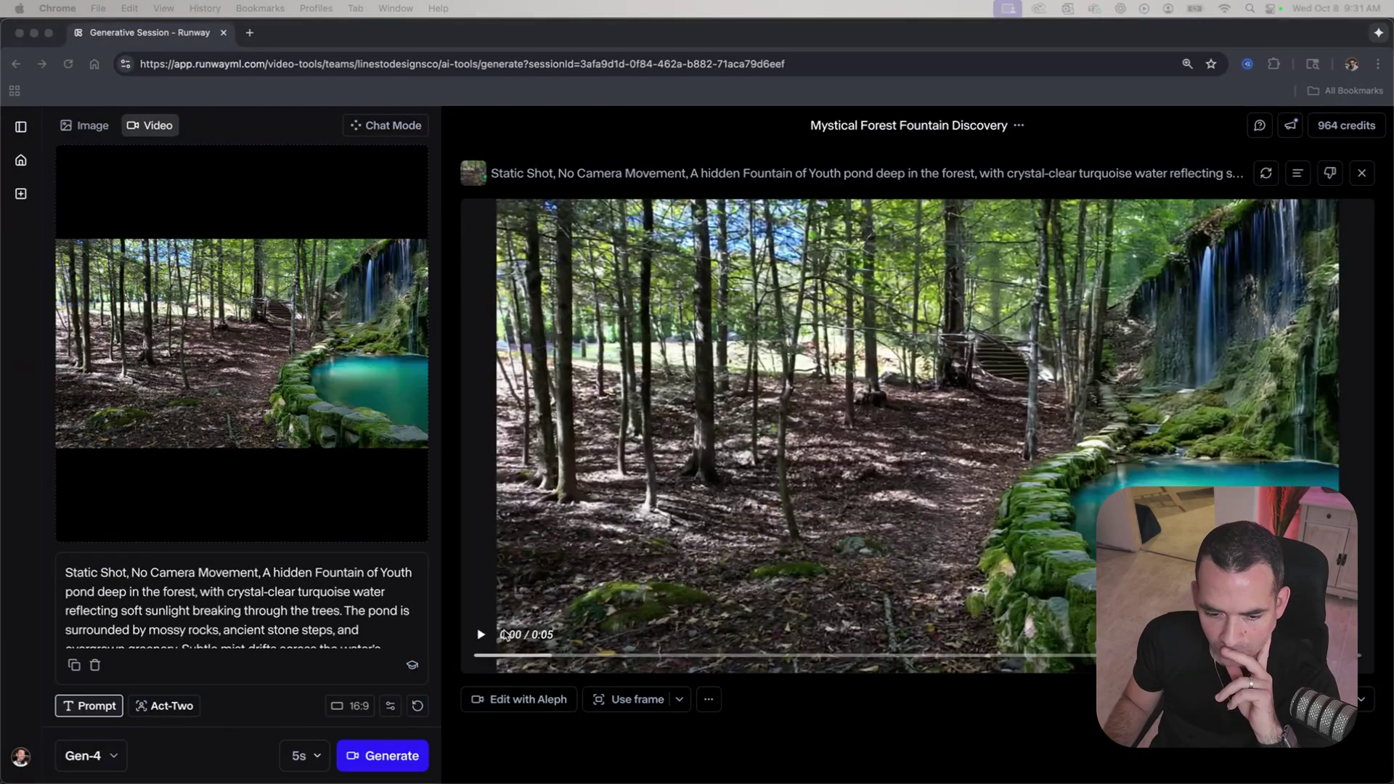
{"action": "left_click", "coordinate": [482, 636]}
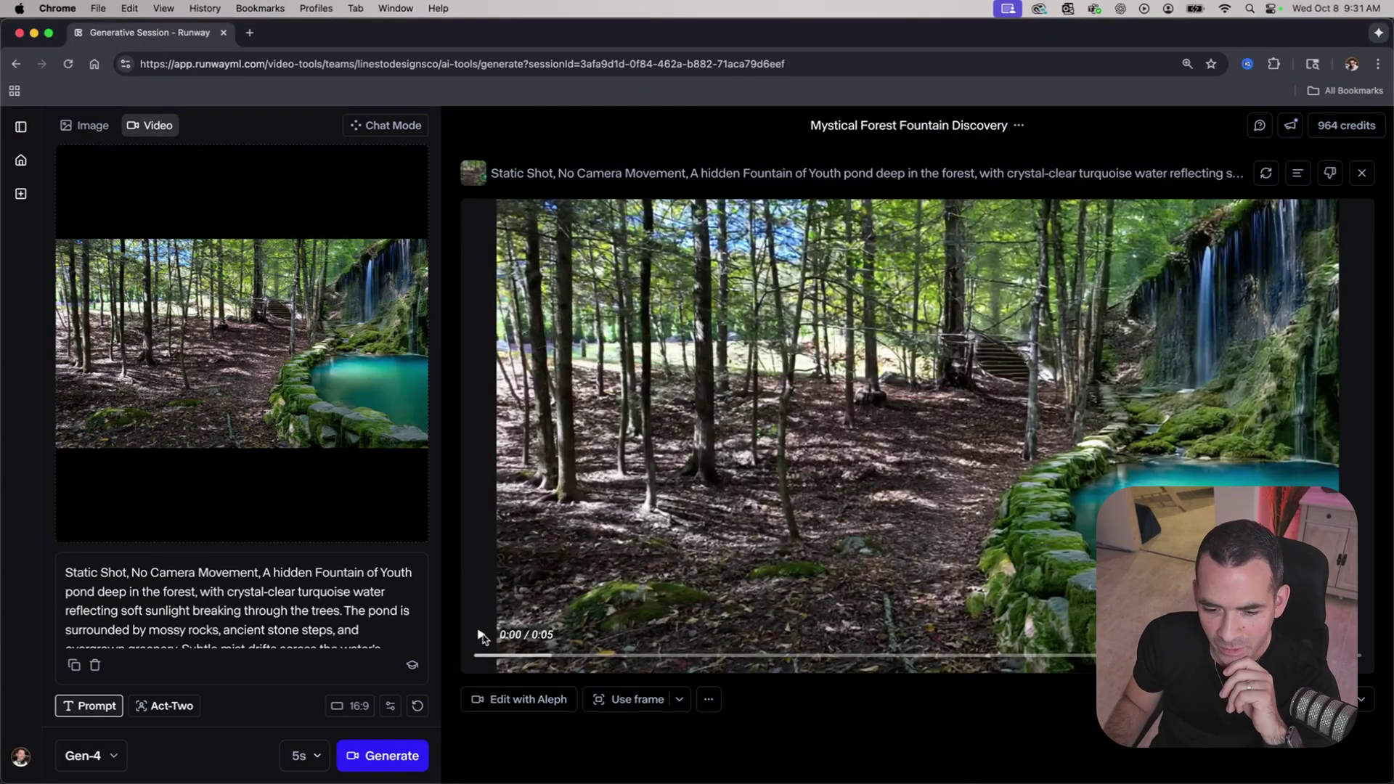
{"action": "left_click", "coordinate": [480, 636]}
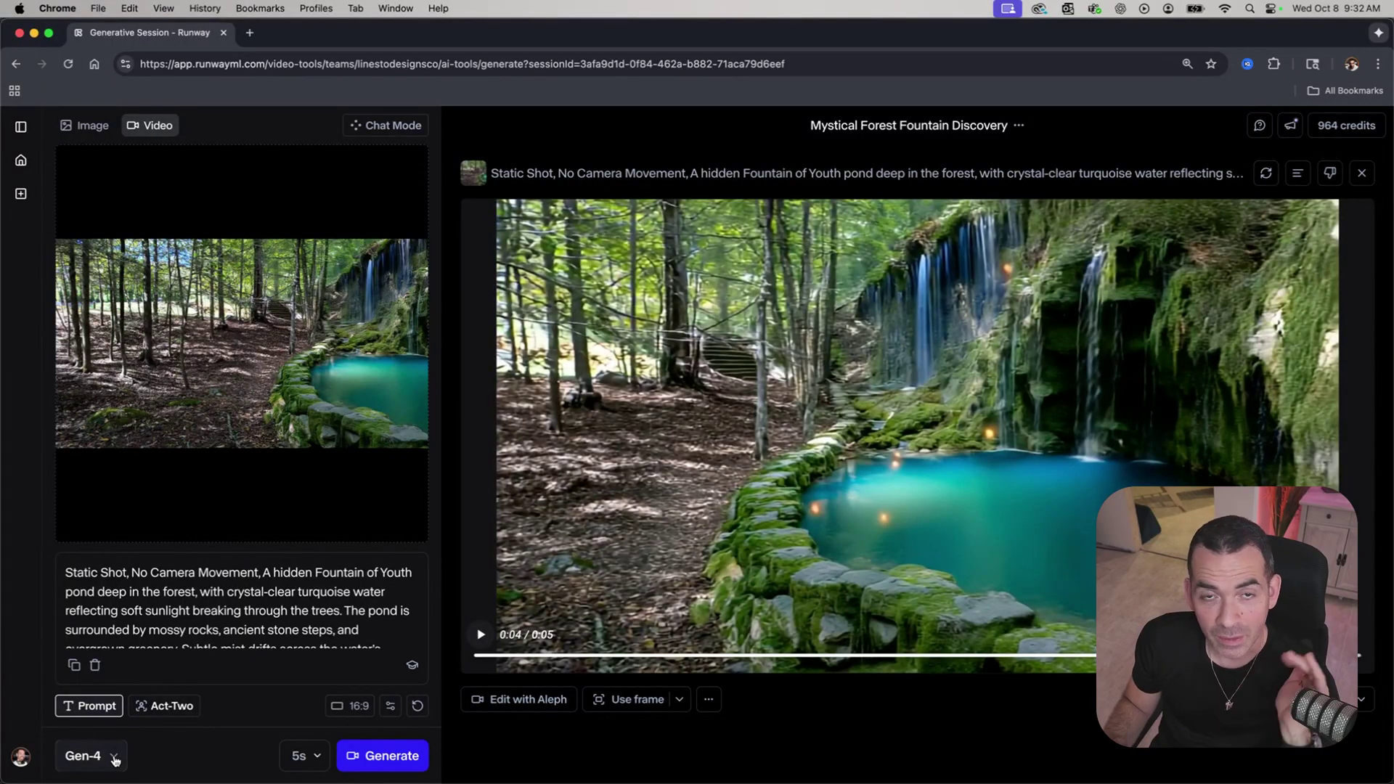
- Switch the model to Gen-3 Alpha Turbo and set the camera control to Static Camera
{"action": "left_click", "coordinate": [114, 760]}
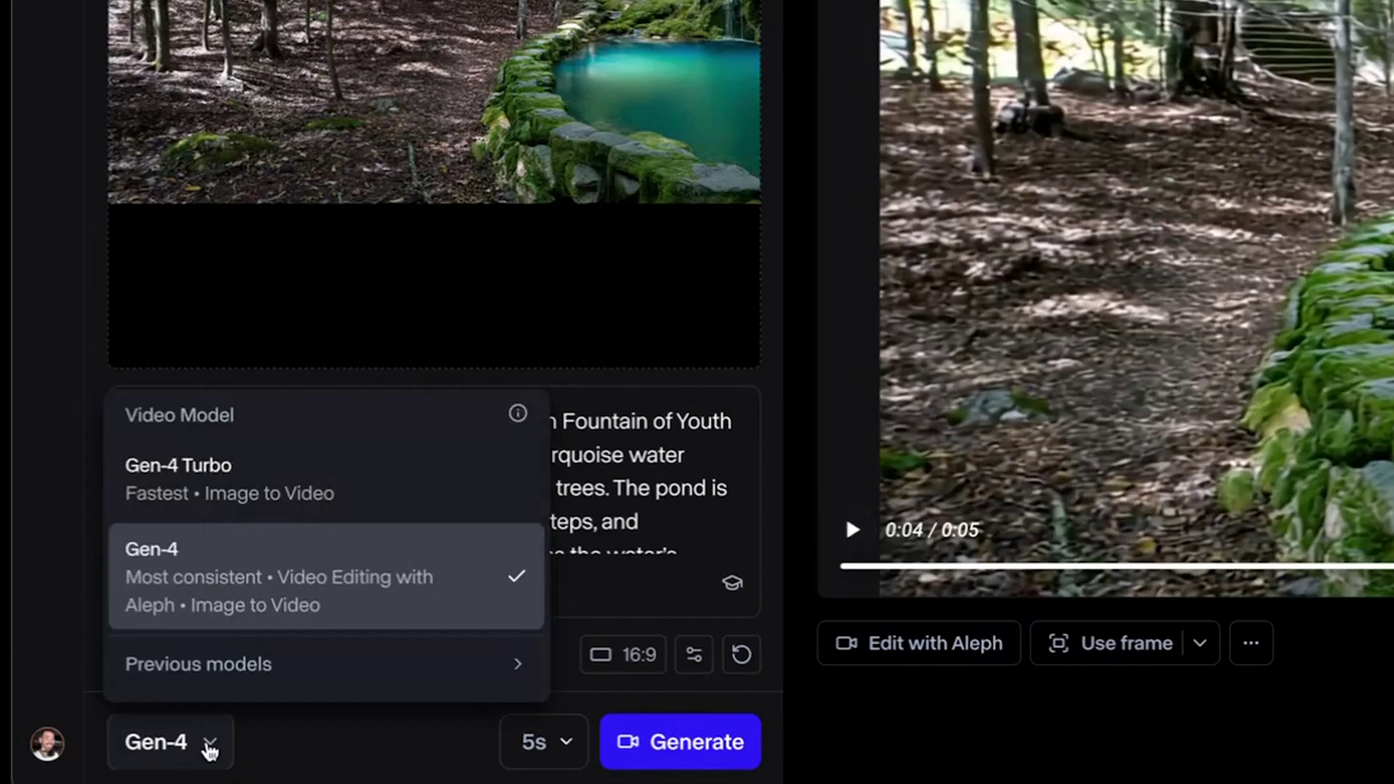
{"action": "left_click", "coordinate": [277, 663]}
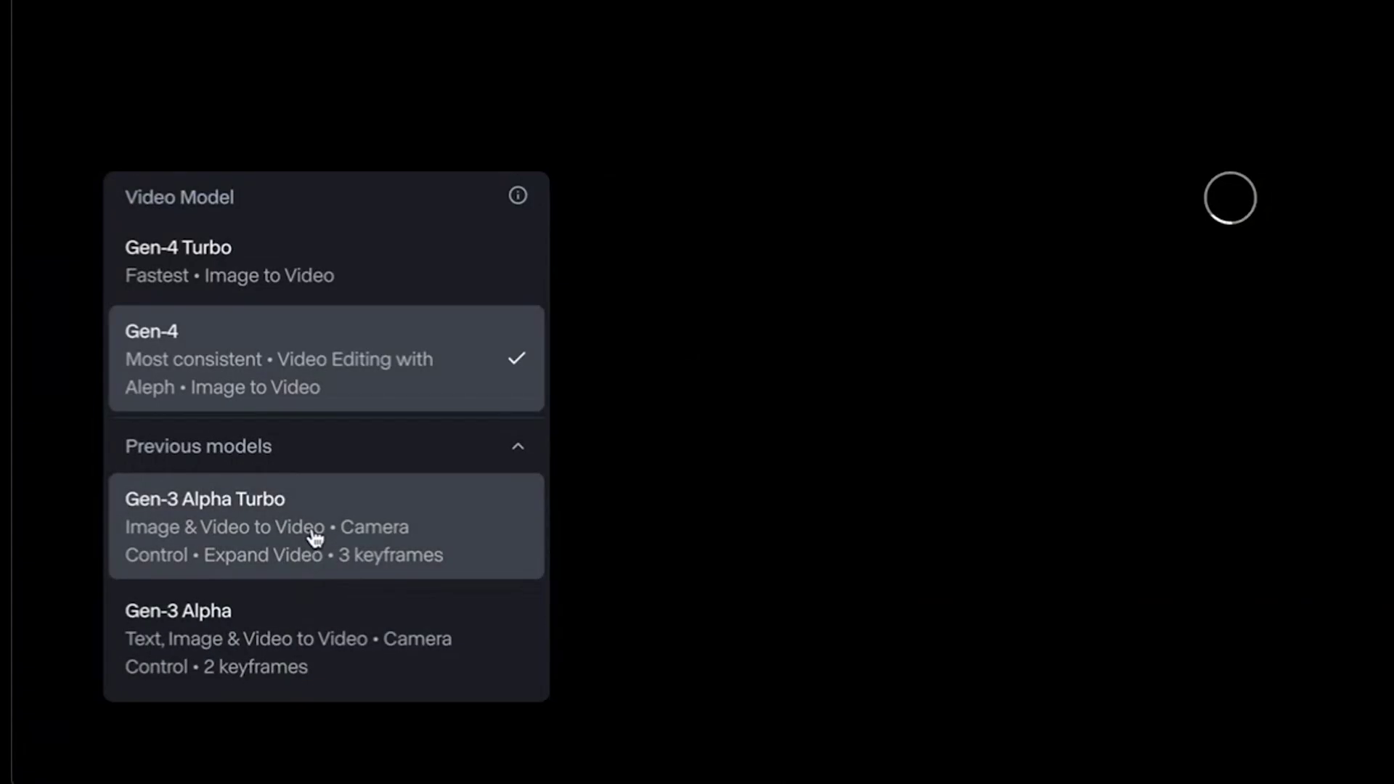
{"action": "left_click", "coordinate": [314, 537]}
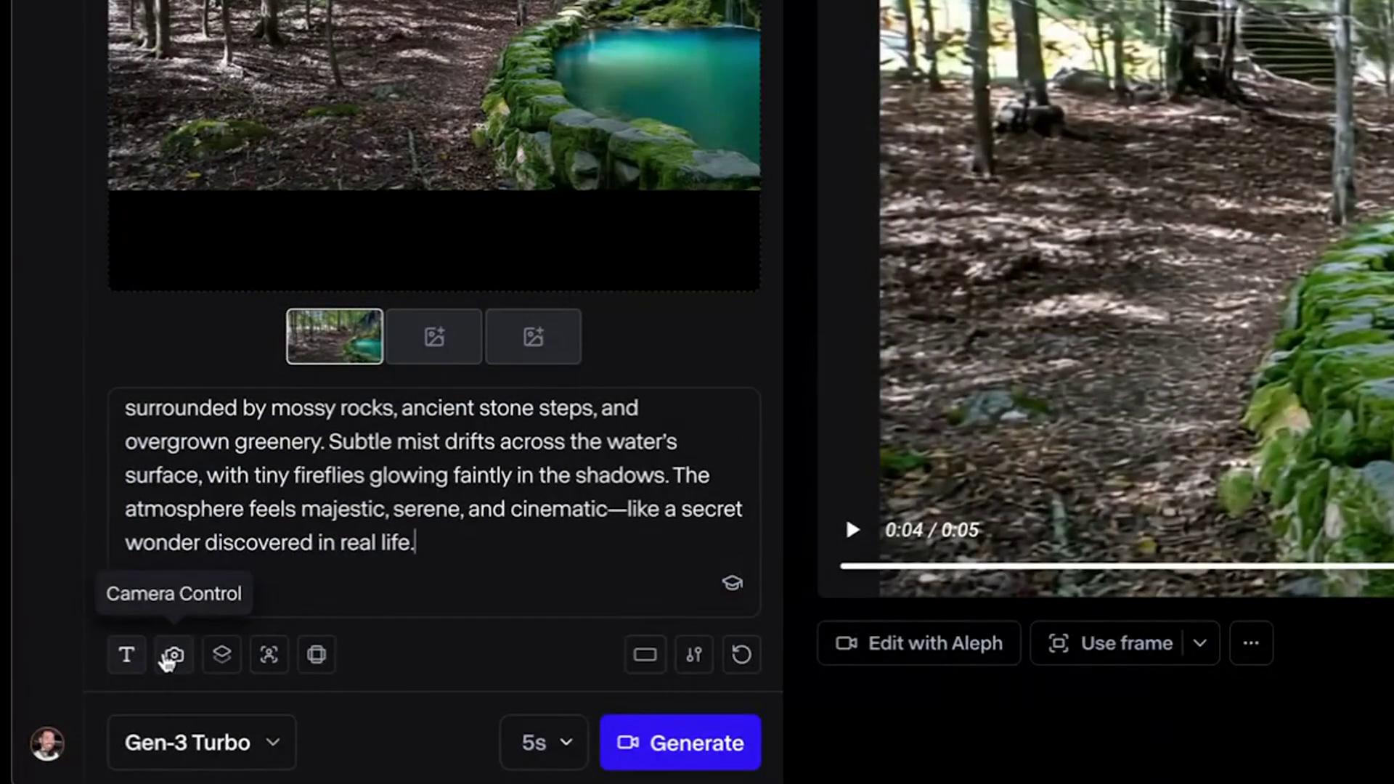
{"action": "left_click", "coordinate": [172, 656]}
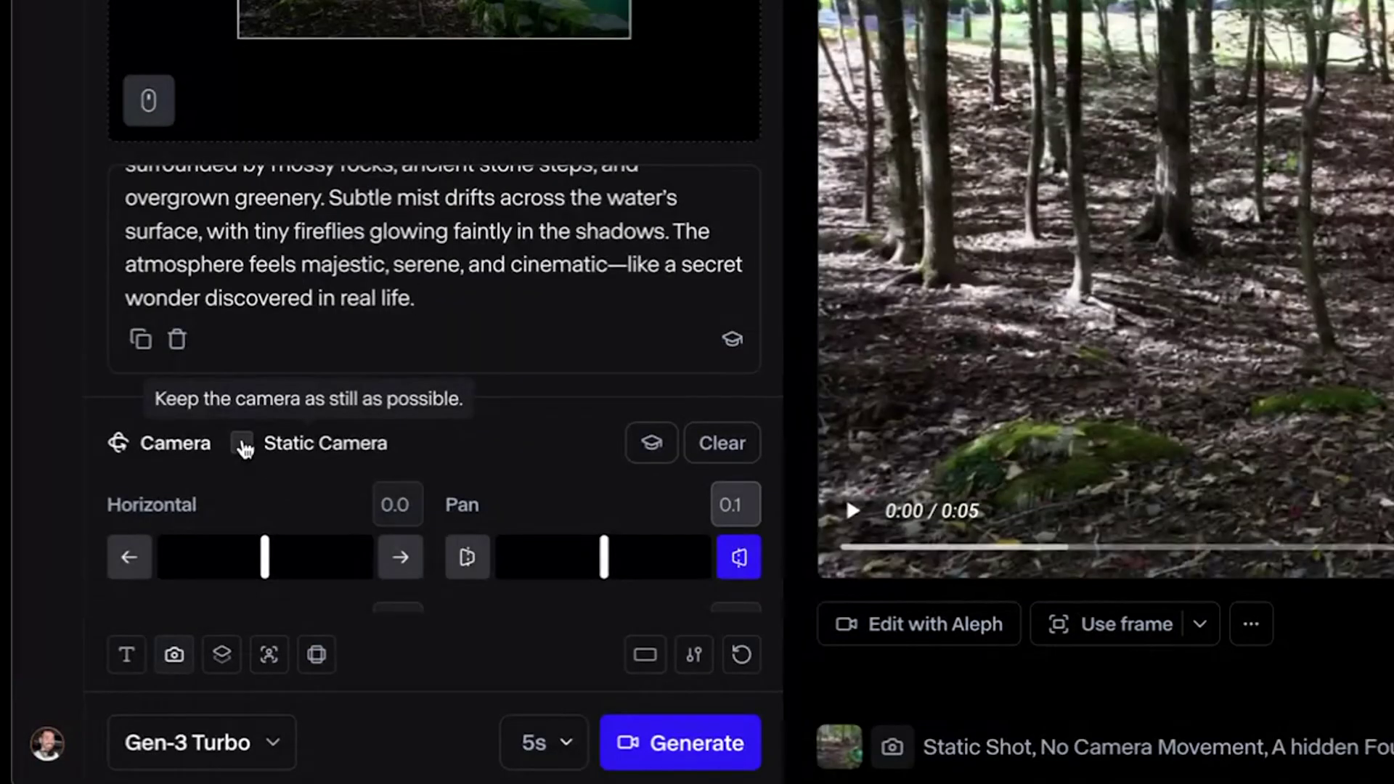
{"action": "left_click", "coordinate": [244, 445]}
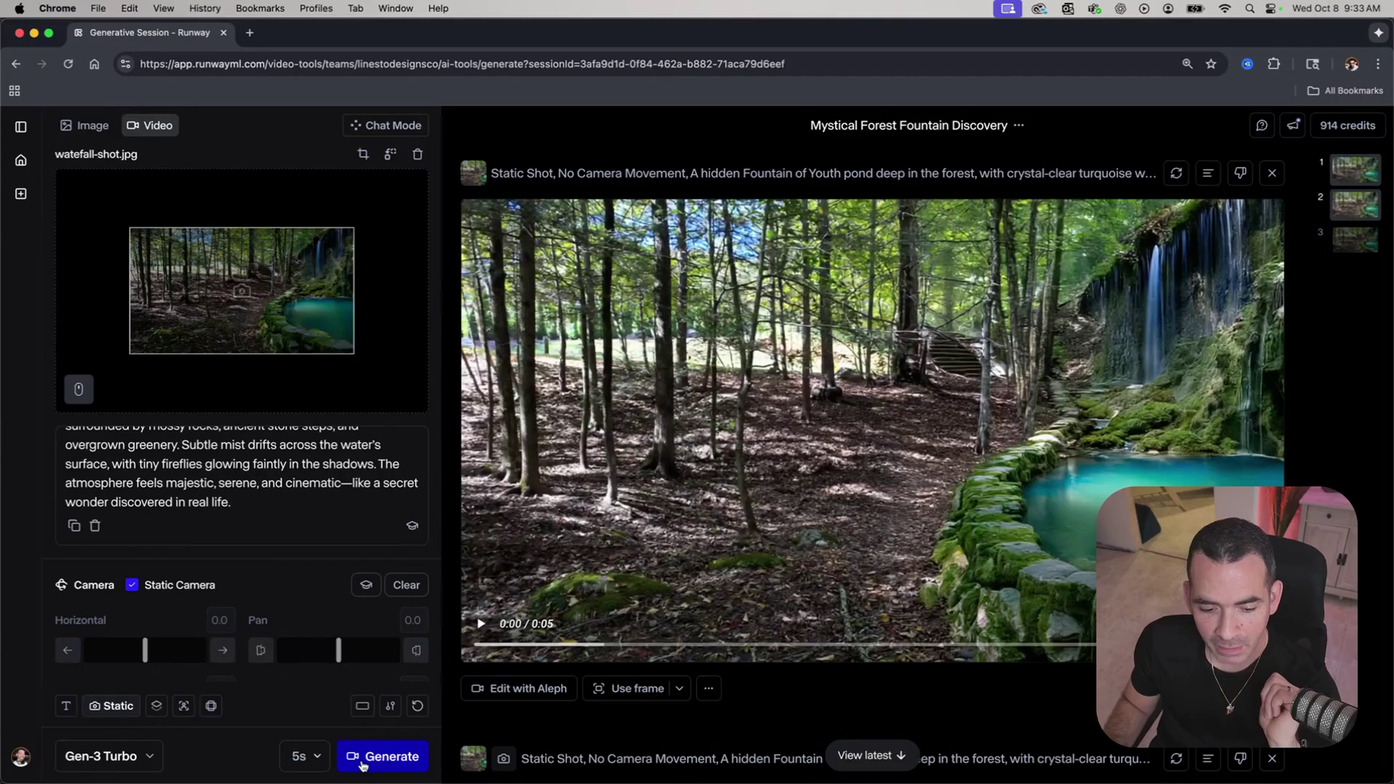
- Play the new Gen-3 clip and queue another generated version
{"action": "scroll", "coordinate": [590, 539], "scroll_direction": "down", "scroll_amount": 2}
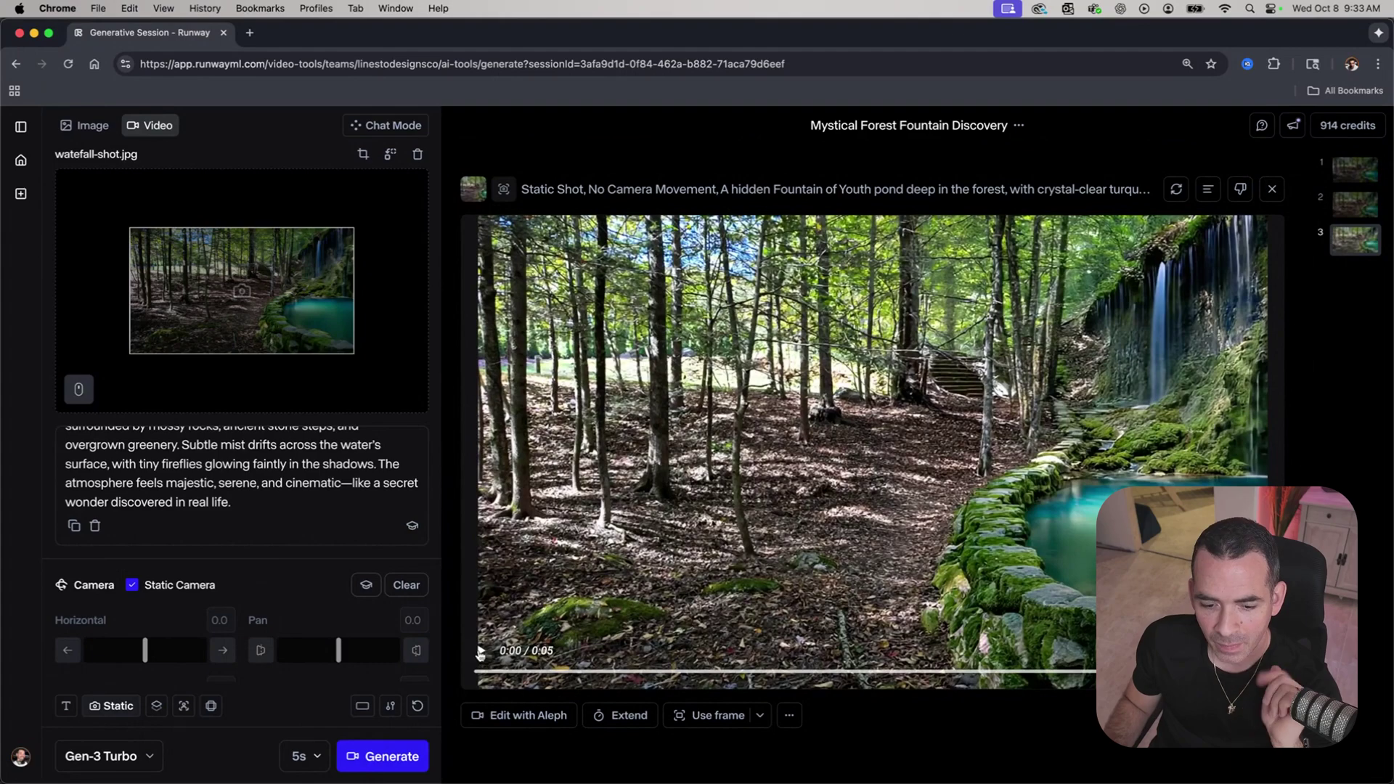
{"action": "left_click", "coordinate": [480, 652]}
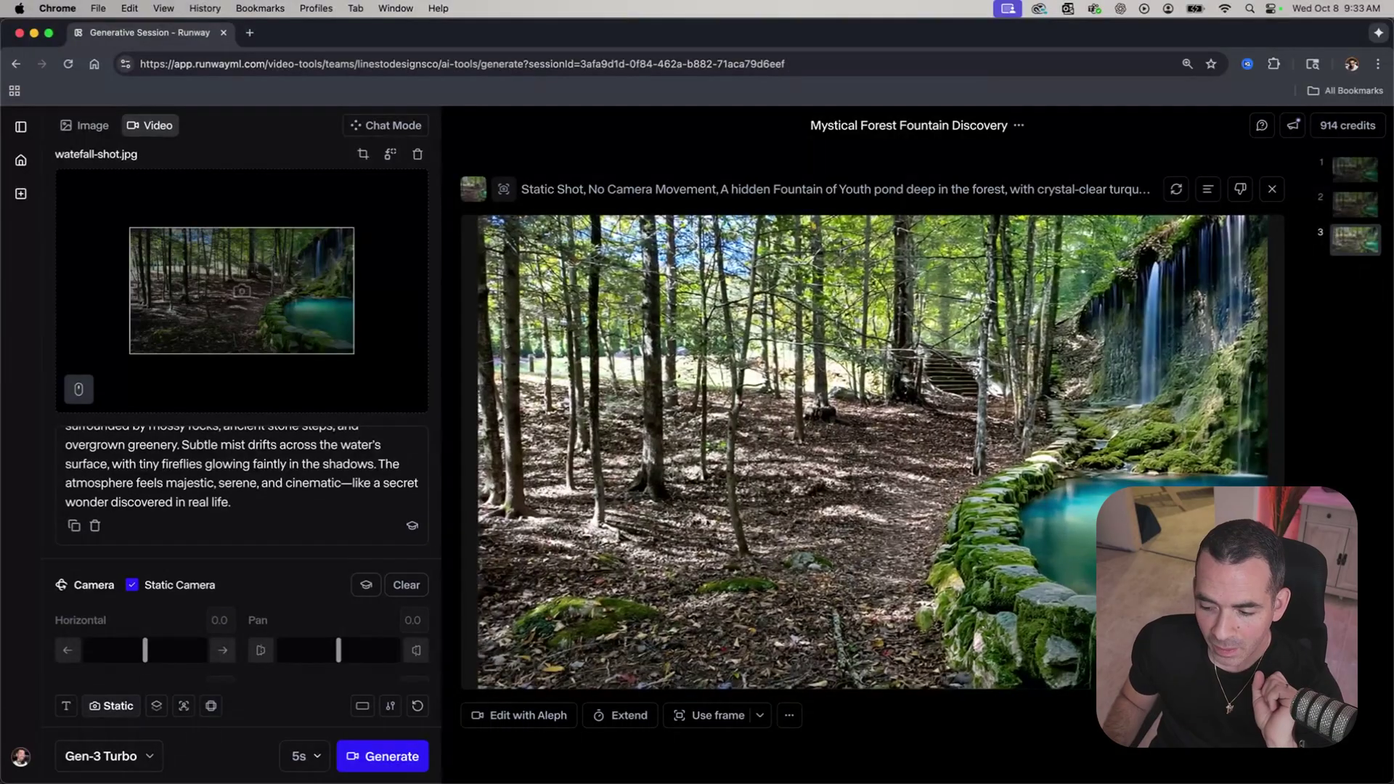
{"action": "left_click", "coordinate": [383, 756]}
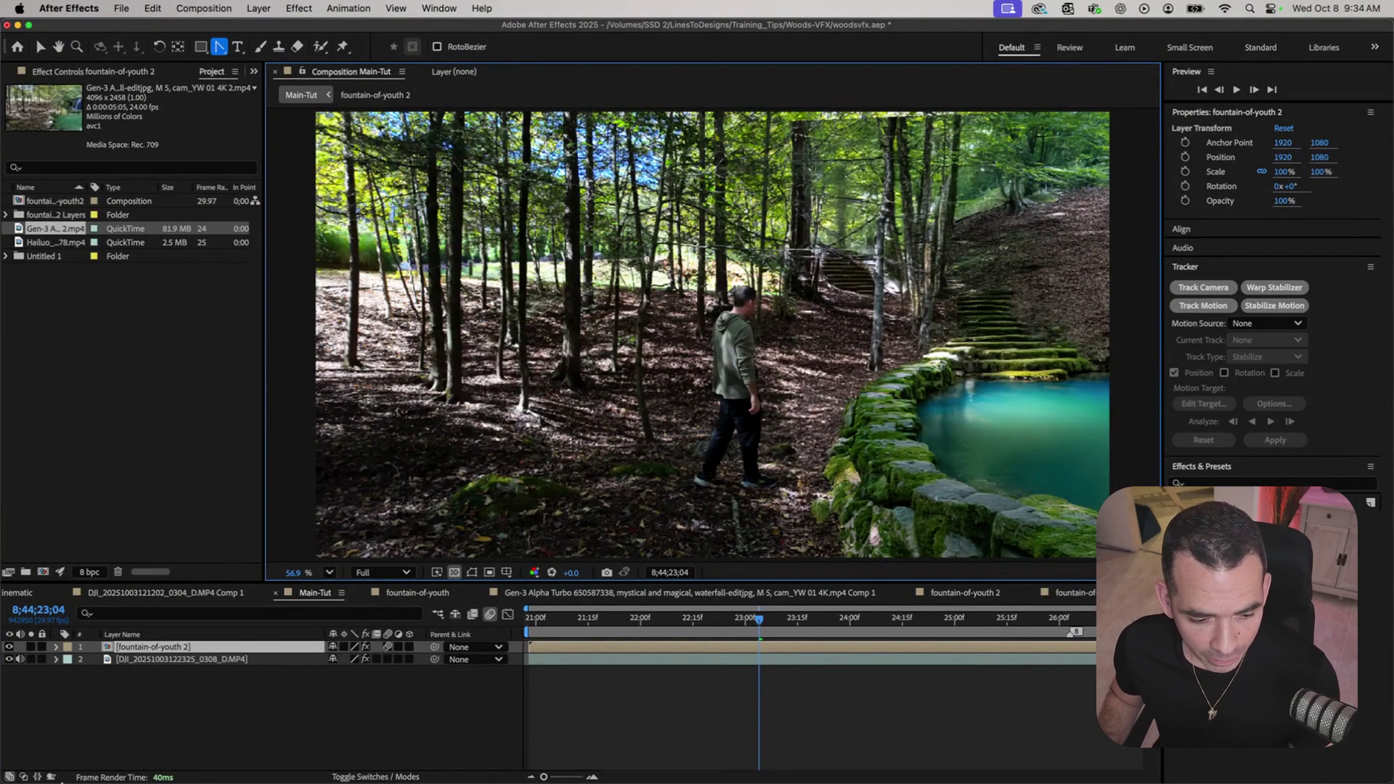
- Import the downloaded Gen-3 clip and add it as the top layer of fountain-of-youth 2
{"action": "left_click", "coordinate": [68, 751]}
{"action": "left_click_drag", "start_coordinate": [323, 283], "coordinate": [131, 319]}
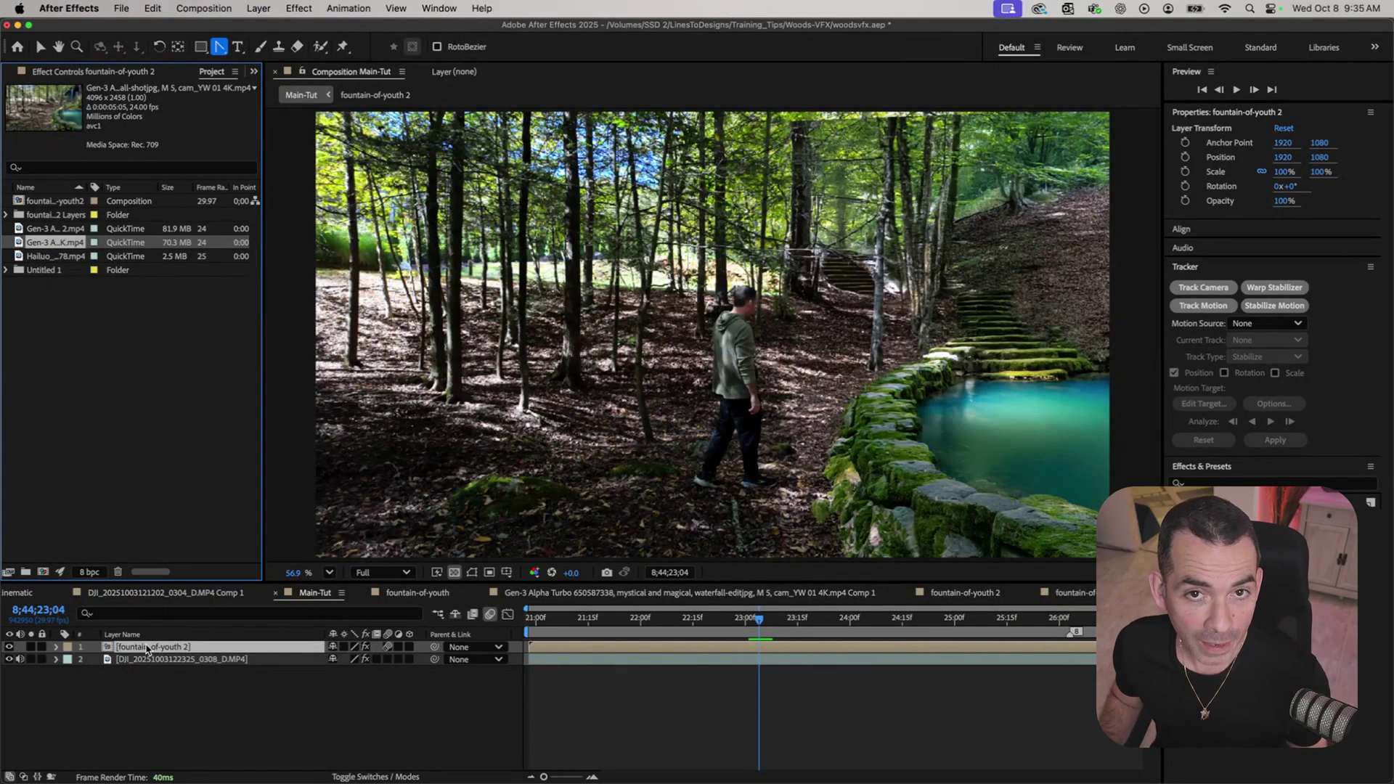
{"action": "double_click", "coordinate": [146, 647]}
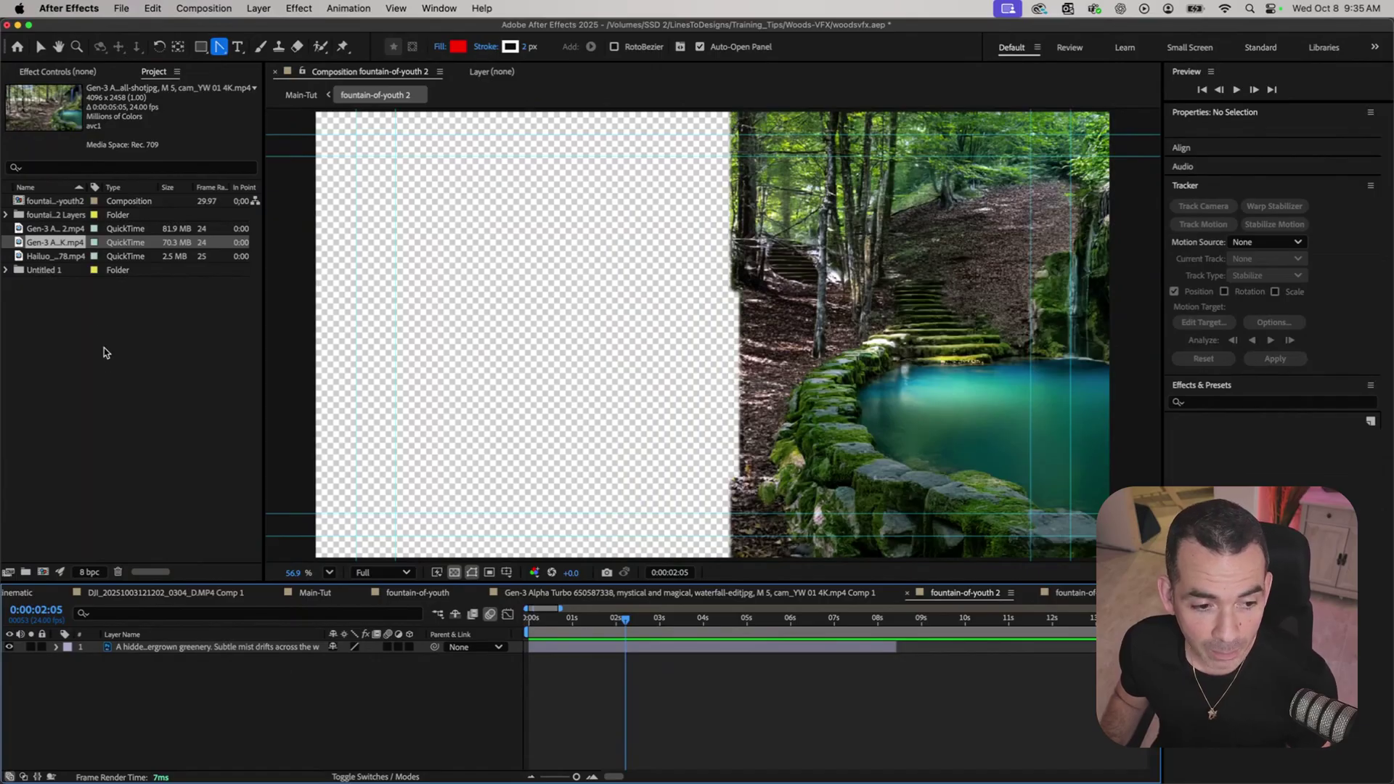
{"action": "left_click_drag", "start_coordinate": [45, 240], "coordinate": [151, 653]}
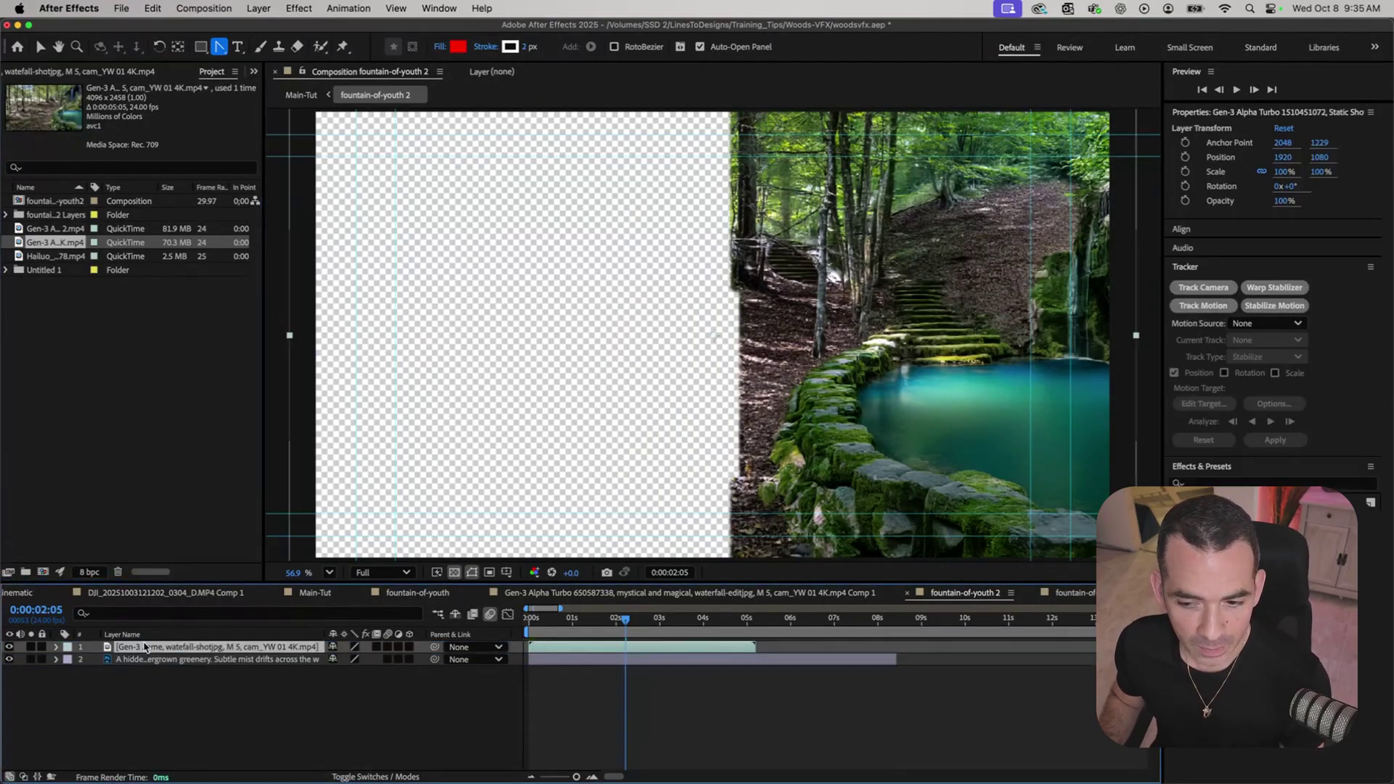
- Lower the clip's opacity to 43% and cut it with a rectangle mask
{"action": "key", "text": "t"}
{"action": "left_click_drag", "start_coordinate": [336, 659], "coordinate": [298, 672]}
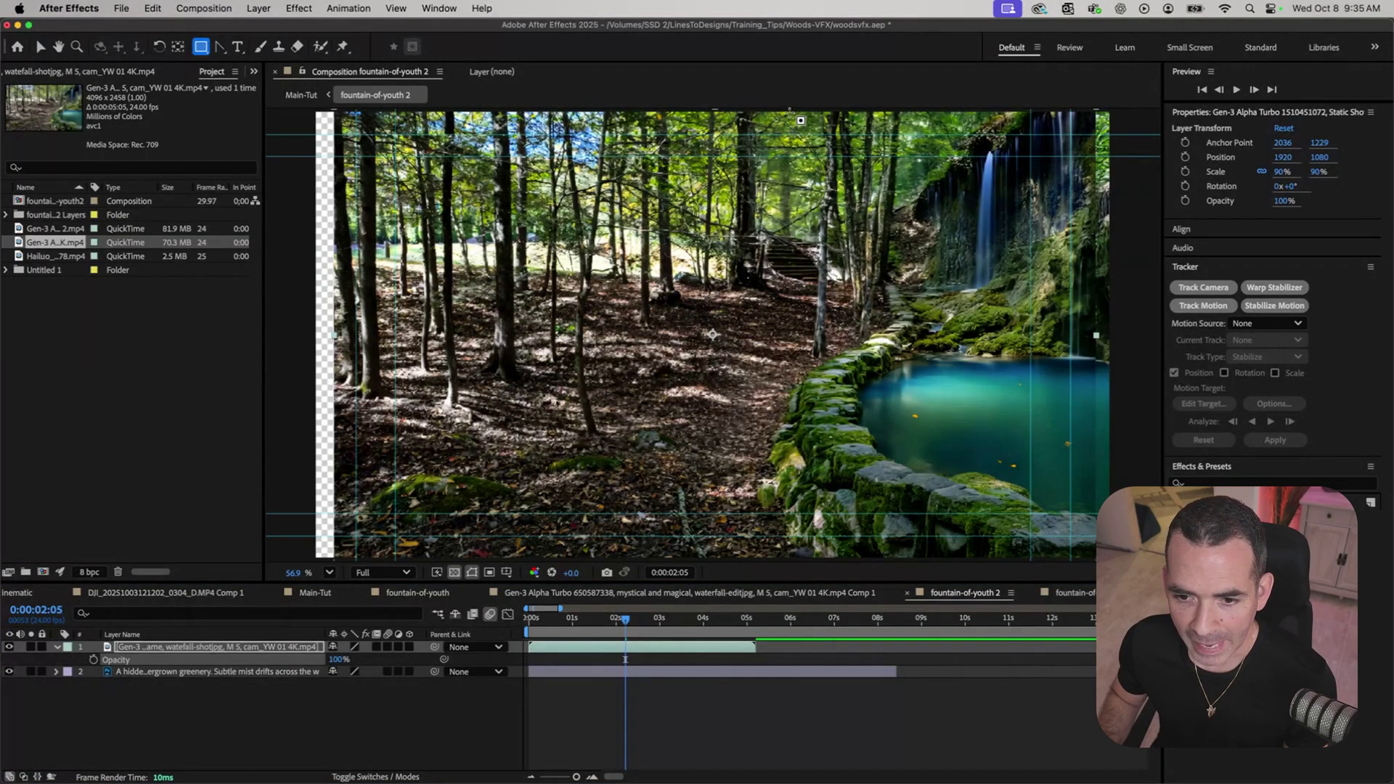
{"action": "left_click", "coordinate": [755, 113]}
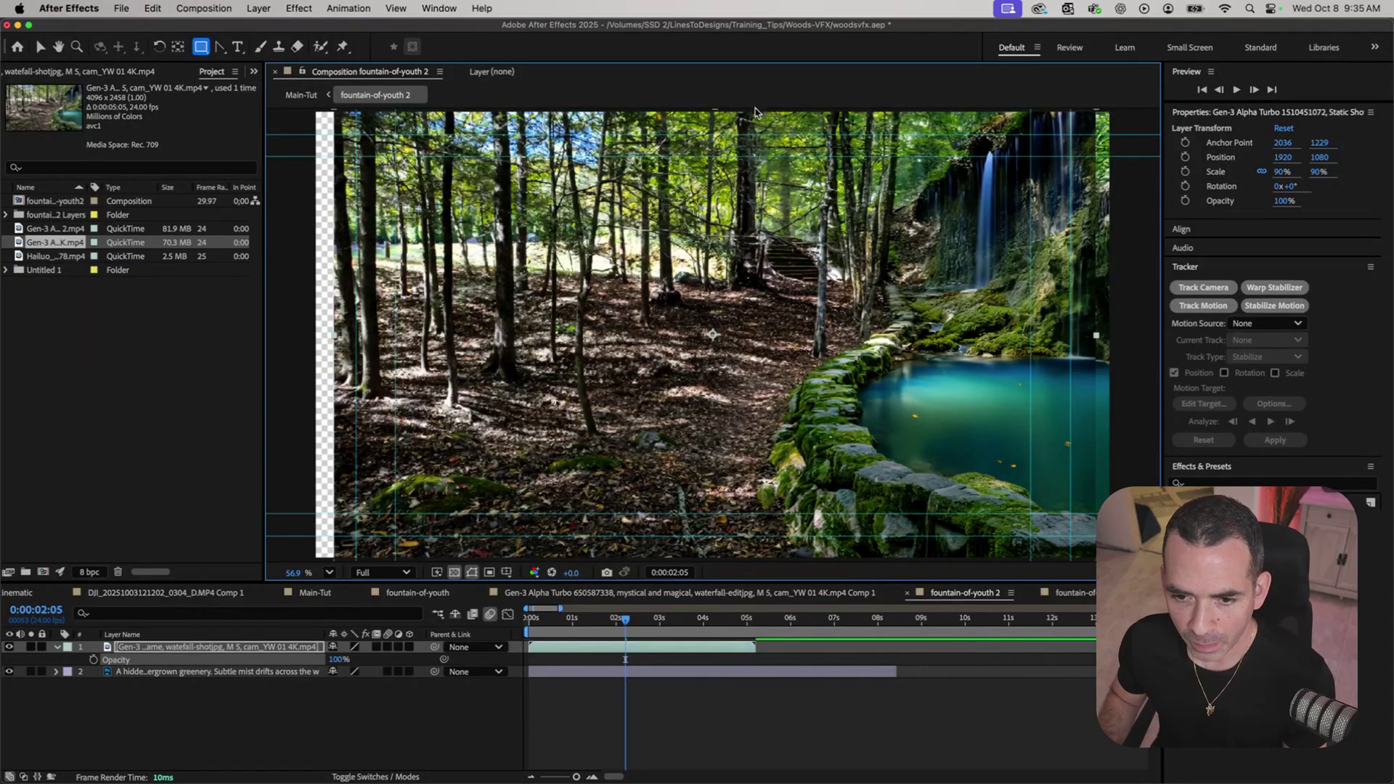
{"action": "left_click_drag", "start_coordinate": [755, 113], "coordinate": [338, 475]}
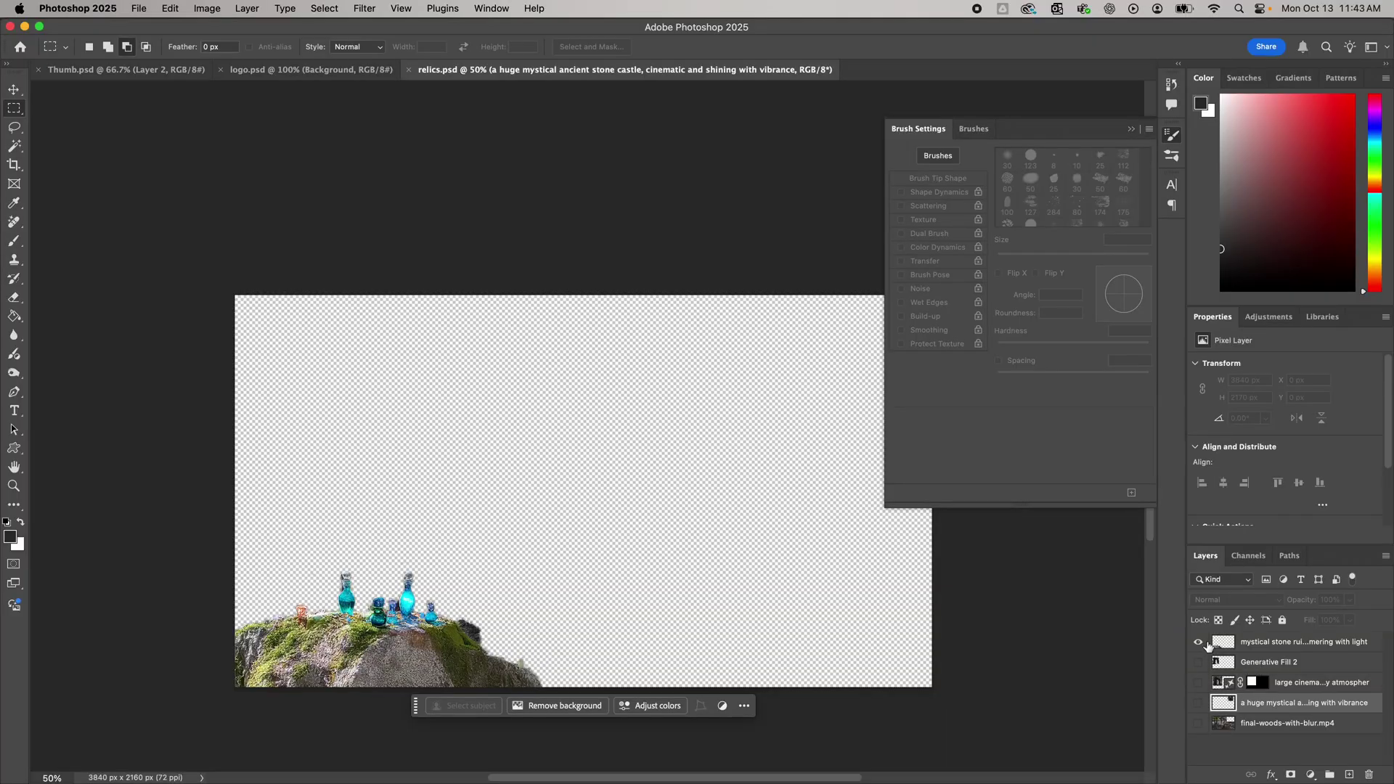
- Hide the stone ruins layer, show Generative Fill 2, and turn on the relics layer's visibility
{"action": "left_click", "coordinate": [1206, 644]}
{"action": "left_click", "coordinate": [1207, 663]}
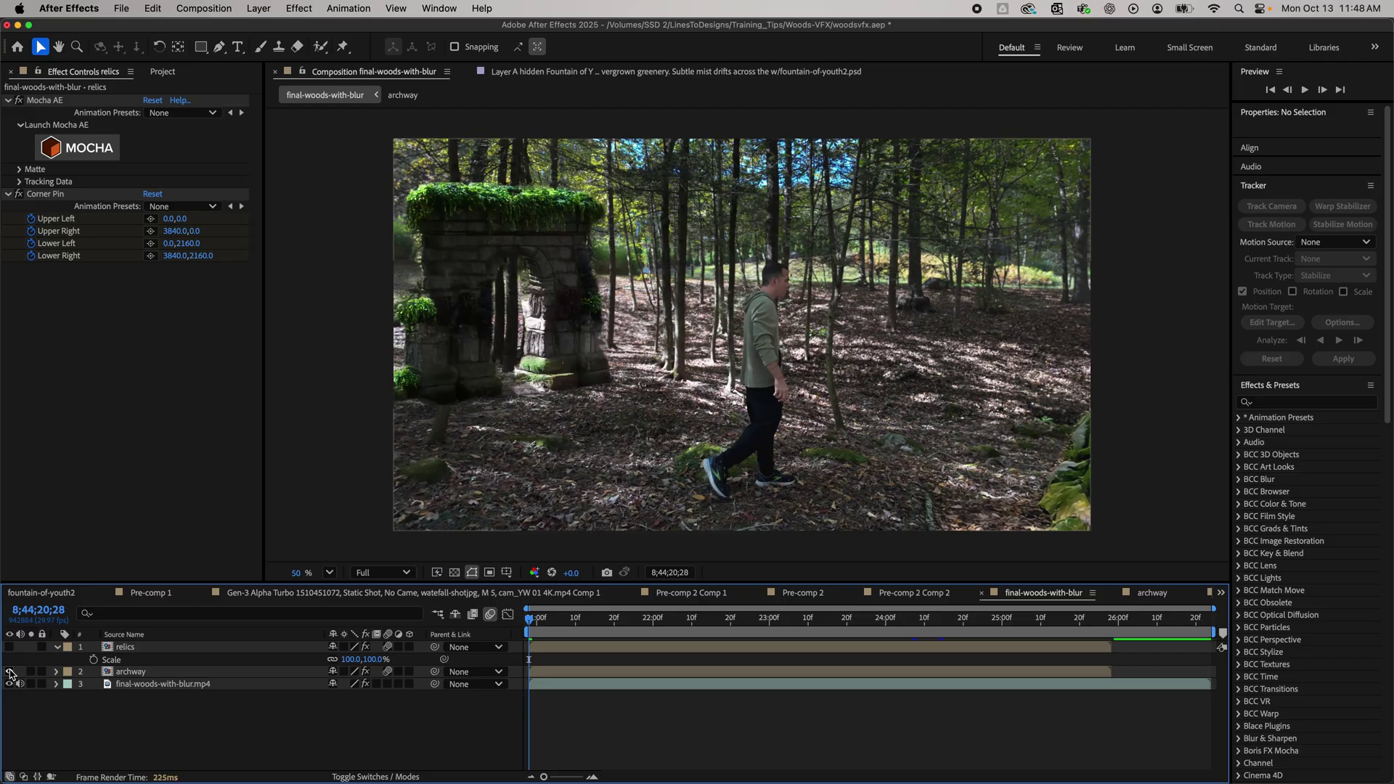
{"action": "left_click", "coordinate": [9, 647]}
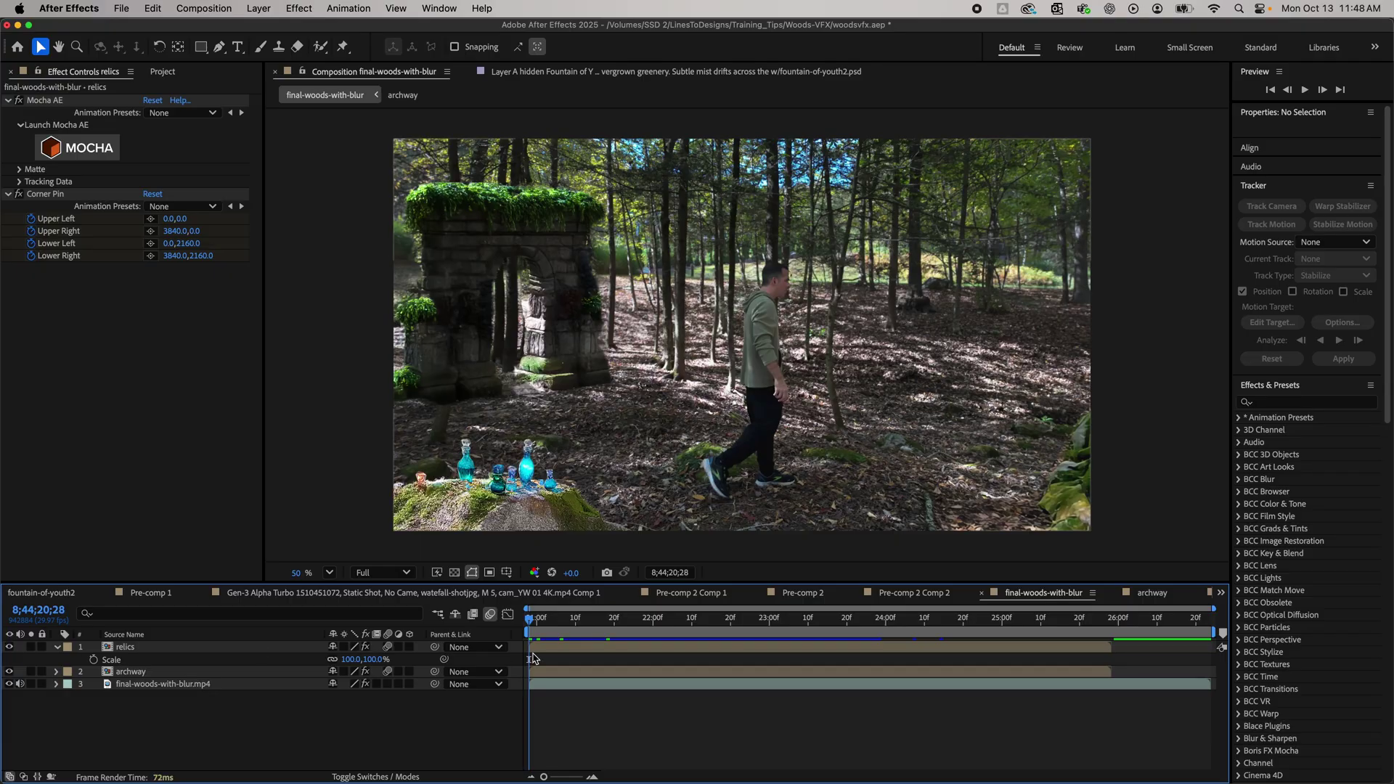